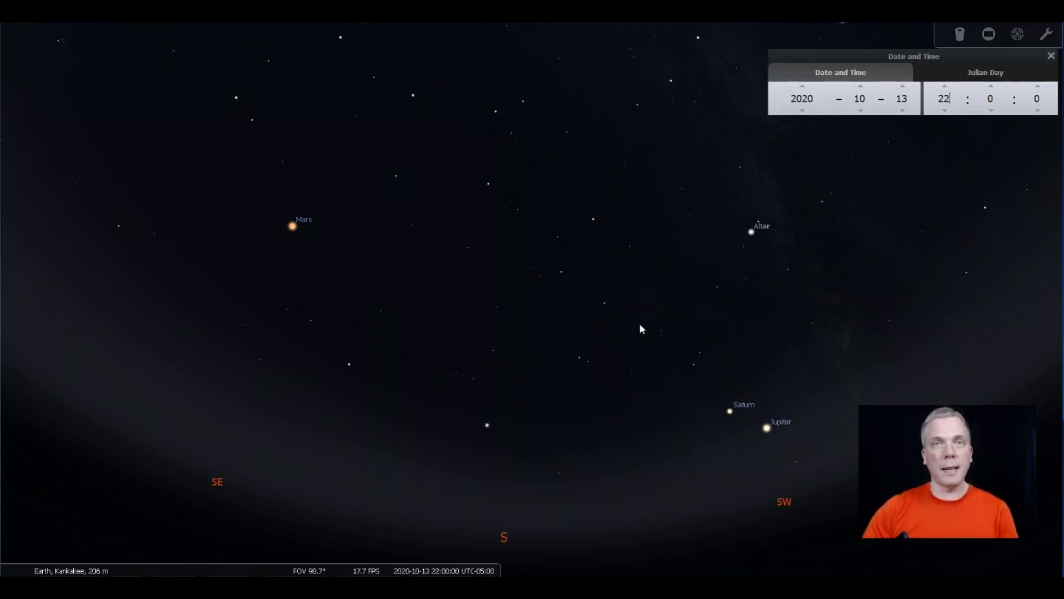
Identify Fomalhaut low in the southern sky to show its catalogue details.
click(487, 425)
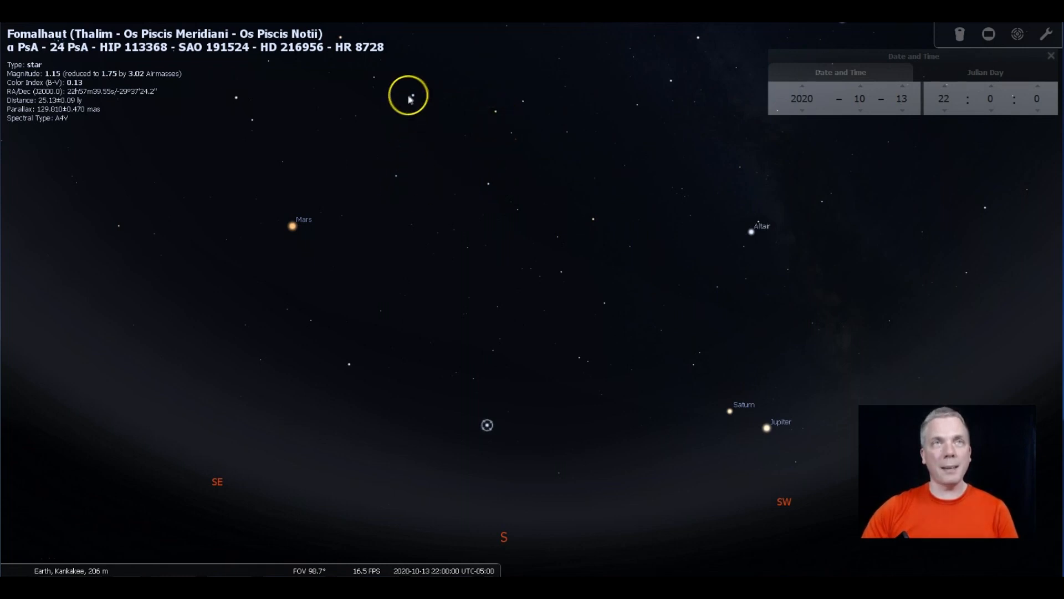
Identify Scheat then Markab, and enable angle measuring (Ctrl+A) from Fomalhaut.
click(498, 111)
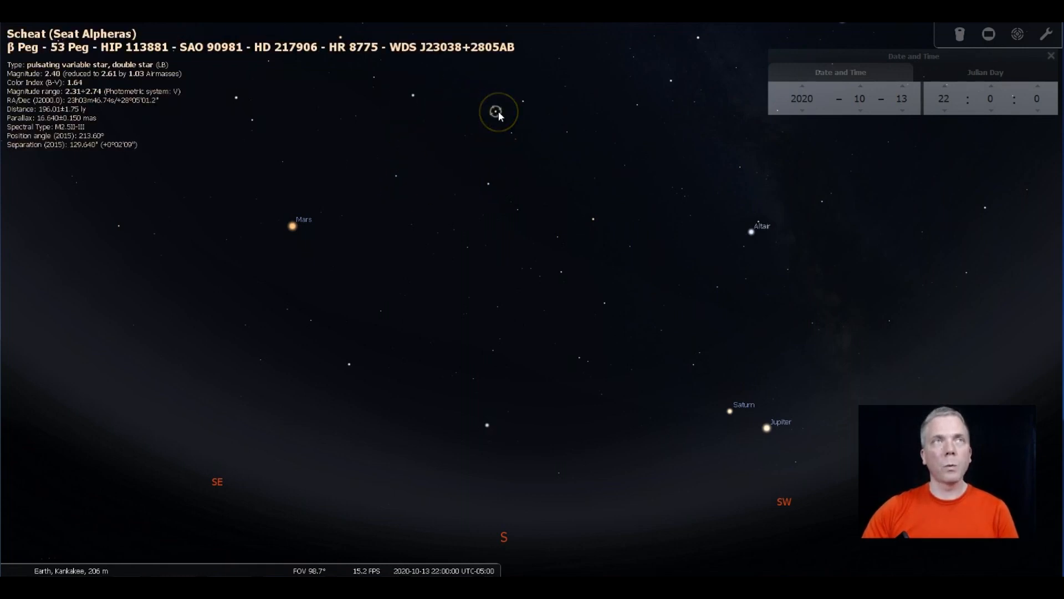
click(488, 185)
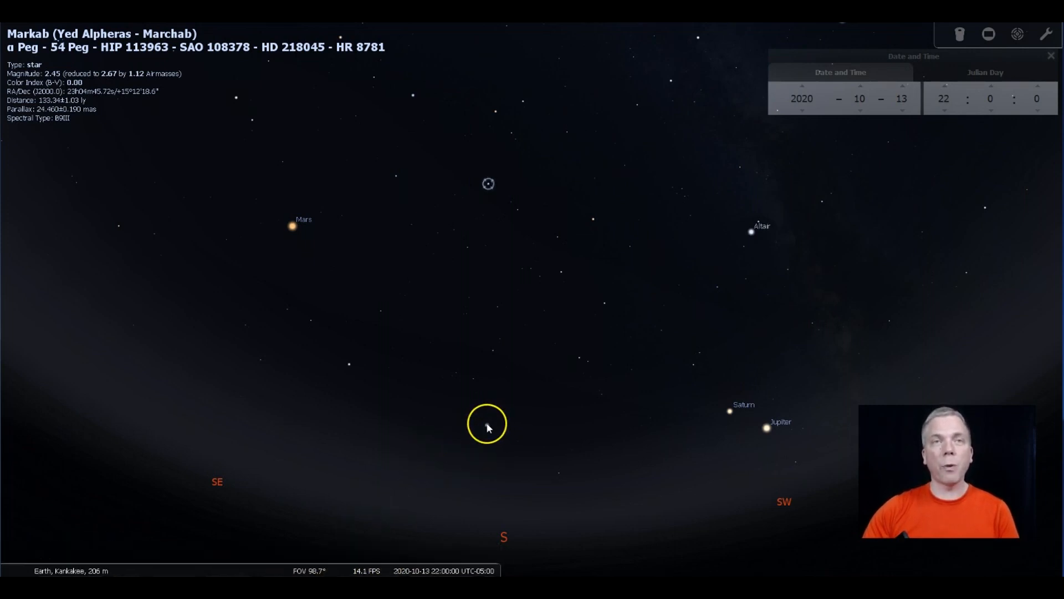
key(ctrl+a)
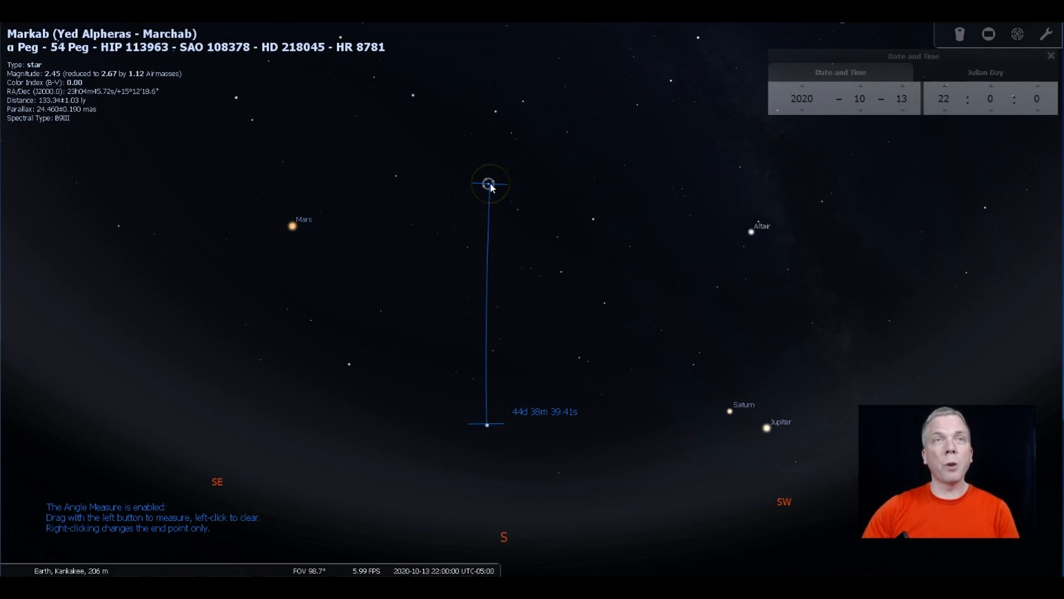
Measure about 44°43′ from Fomalhaut to Markab and show the constellation lines.
drag(490, 185, 487, 185)
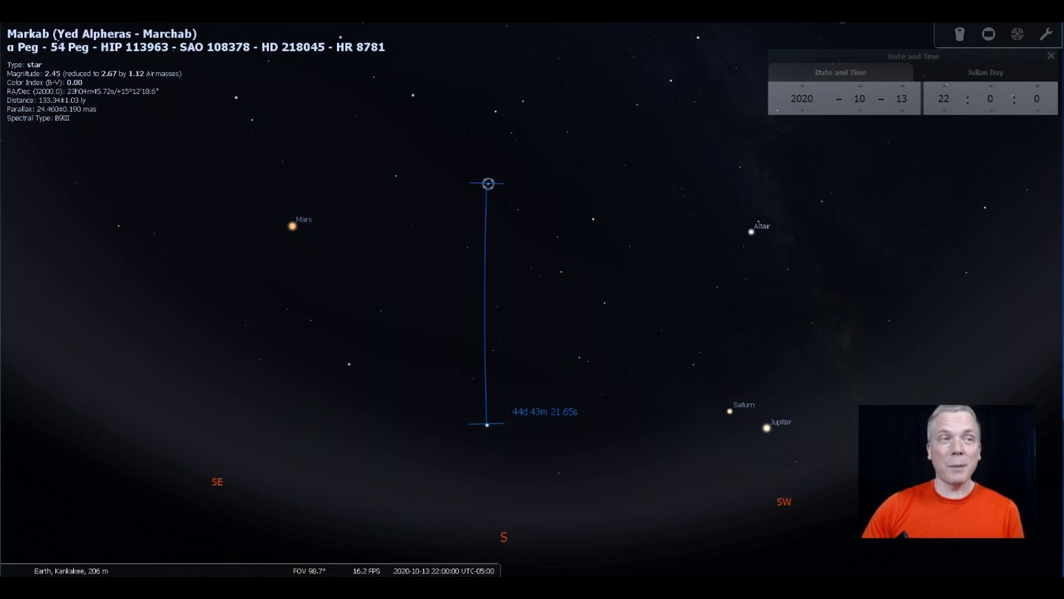
click(44, 568)
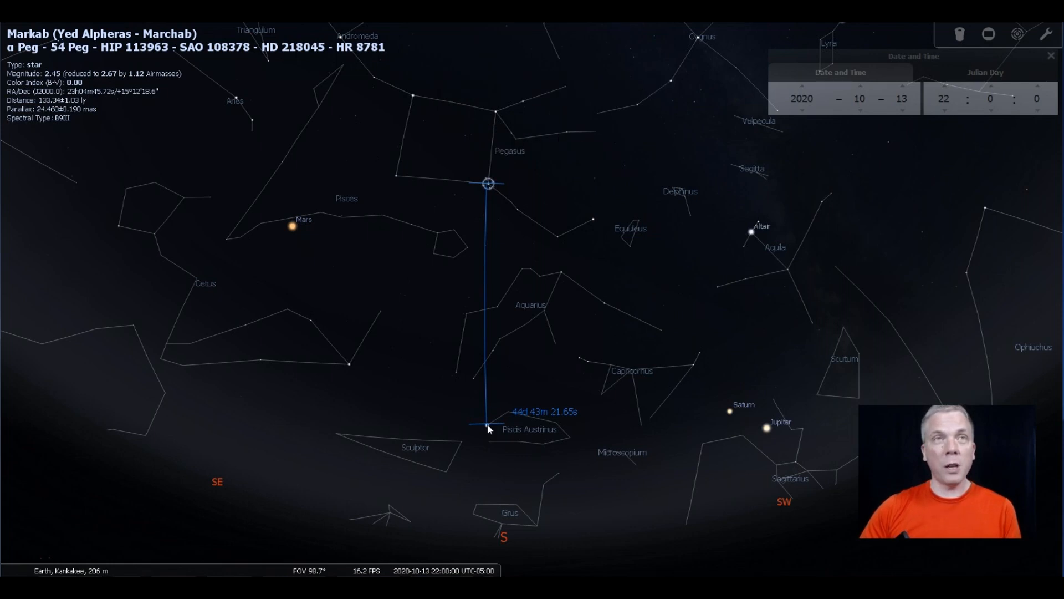
Draw a new measurement of about 24° running upward from Fomalhaut into Aquarius.
drag(489, 426, 490, 319)
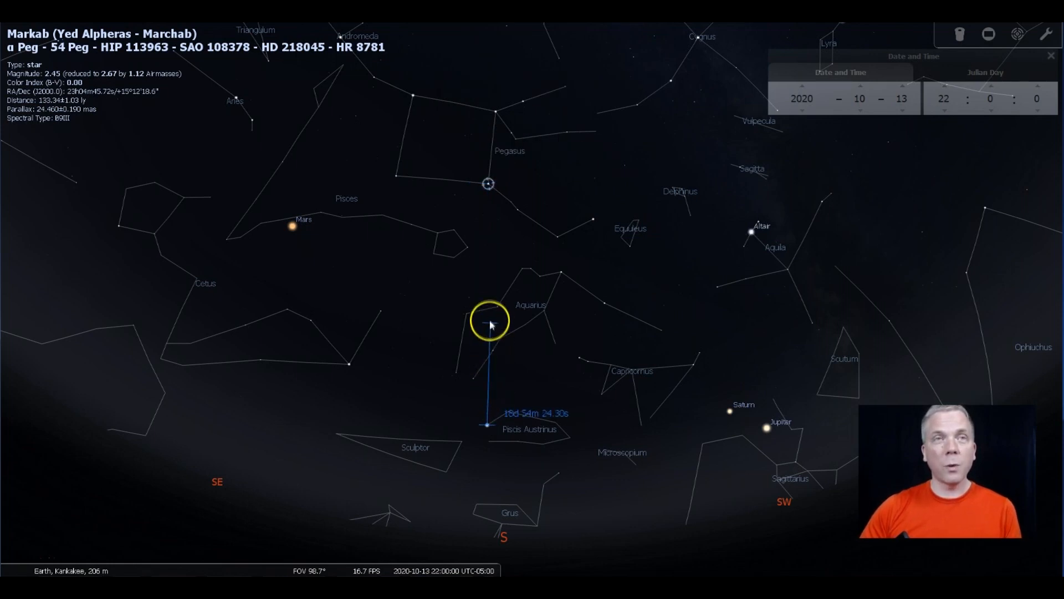
mouse_move(488, 311)
mouse_down()
mouse_move(488, 295)
mouse_move(490, 306)
mouse_up()
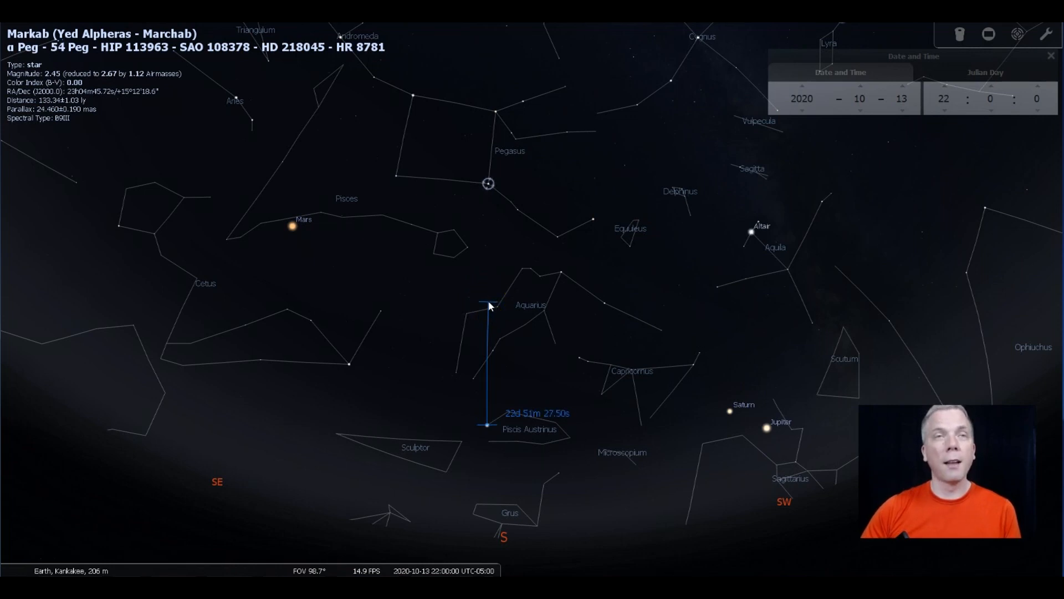
scroll(488, 306, up, 5)
scroll(488, 306, up, 5)
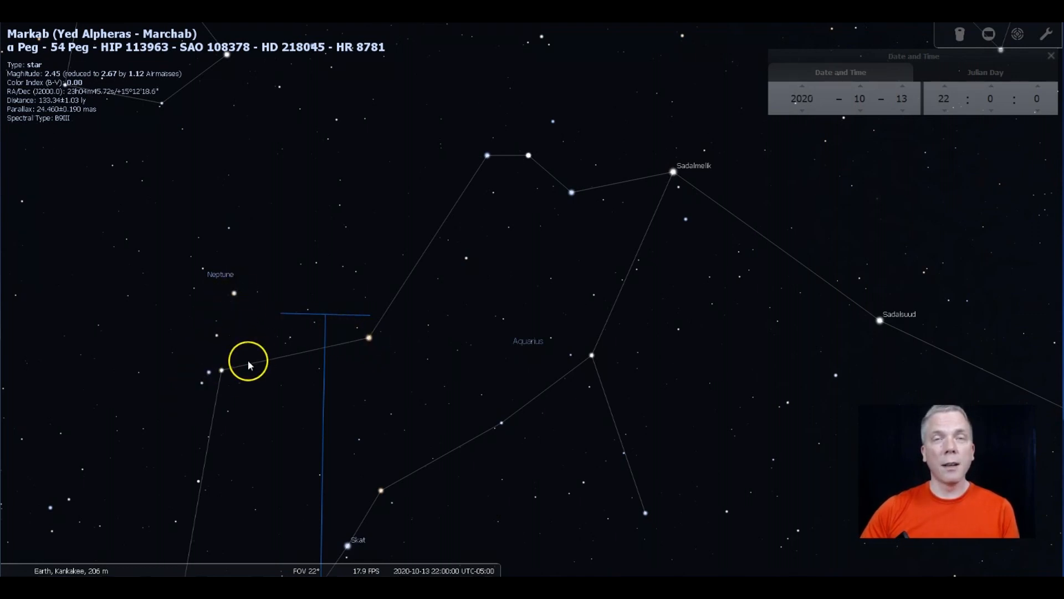
mouse_move(324, 564)
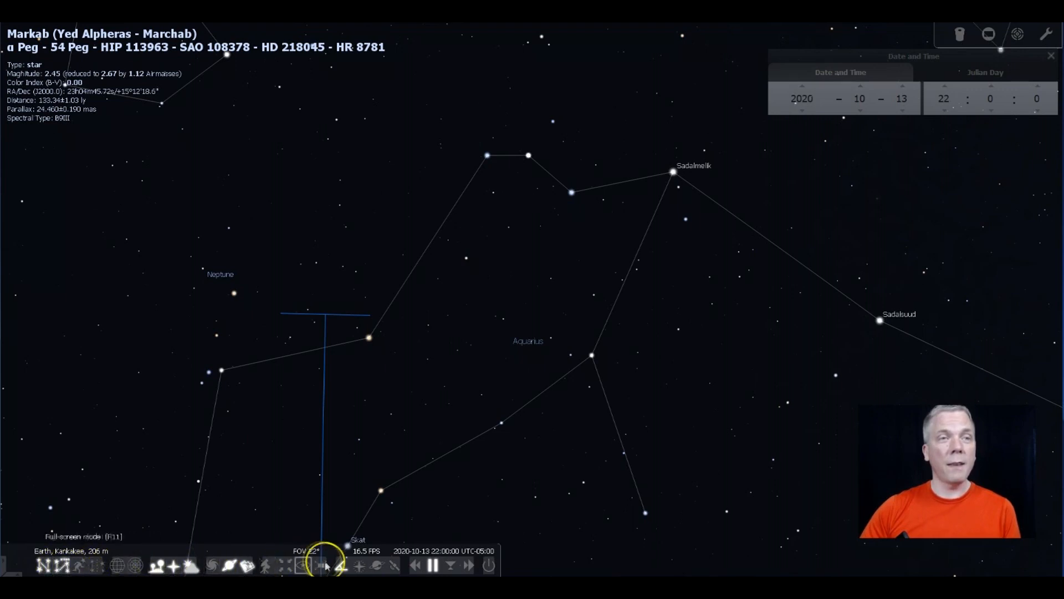
Clear angle measuring, then identify φ, χ, ψ1, ψ2 and ψ3 Aquarii beside Neptune.
click(341, 566)
click(235, 293)
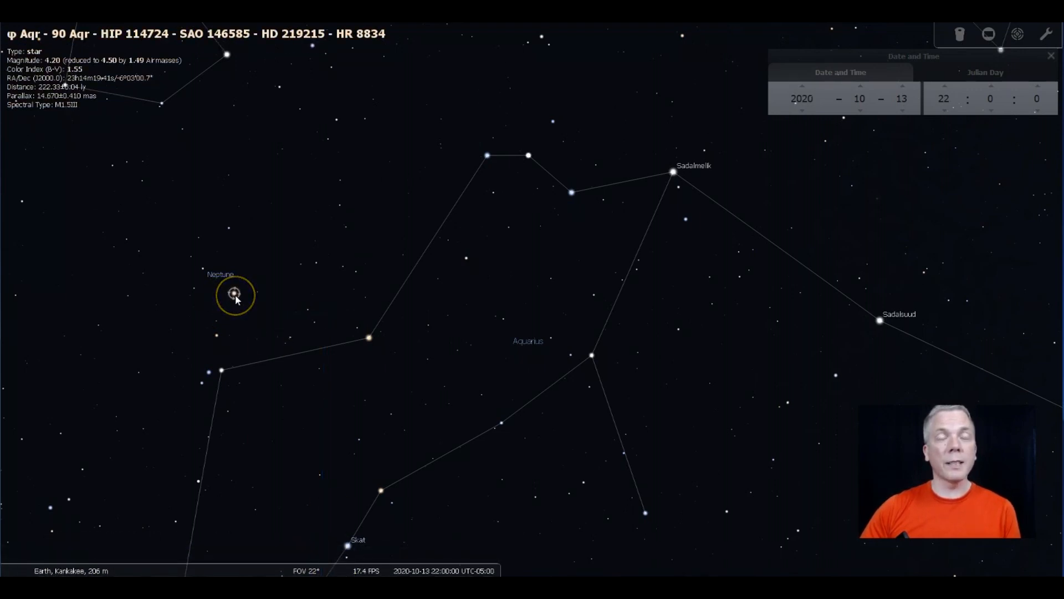
click(217, 335)
click(222, 370)
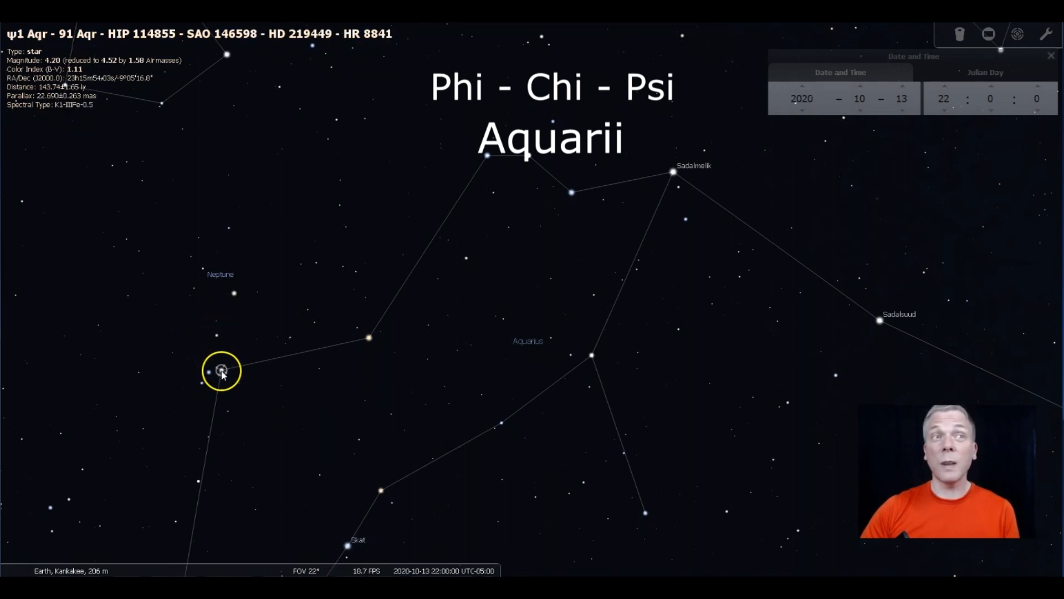
click(208, 373)
click(202, 383)
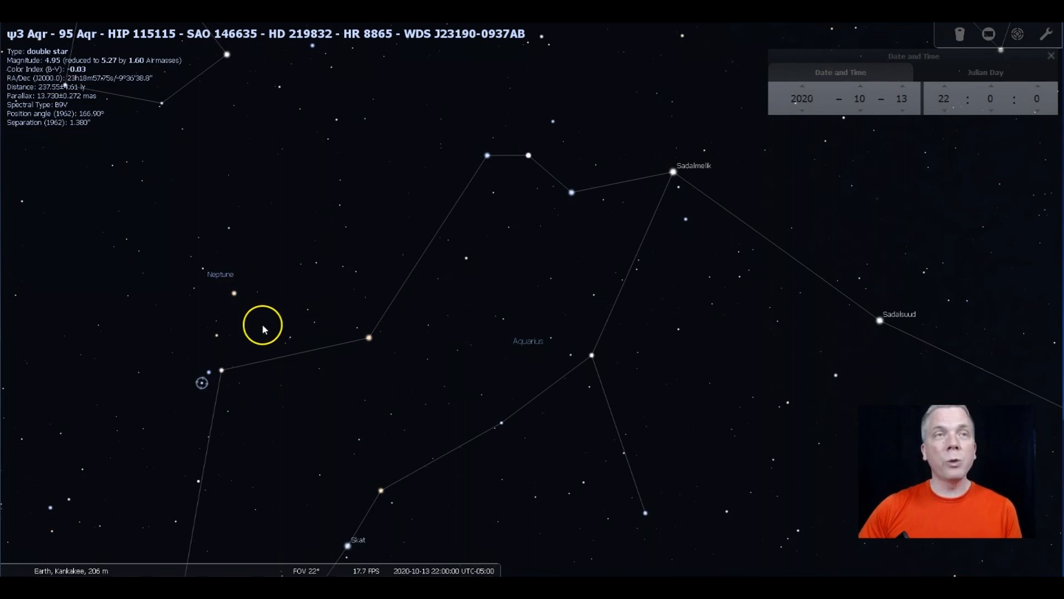
mouse_move(265, 326)
mouse_down()
mouse_move(570, 272)
mouse_move(555, 264)
mouse_up()
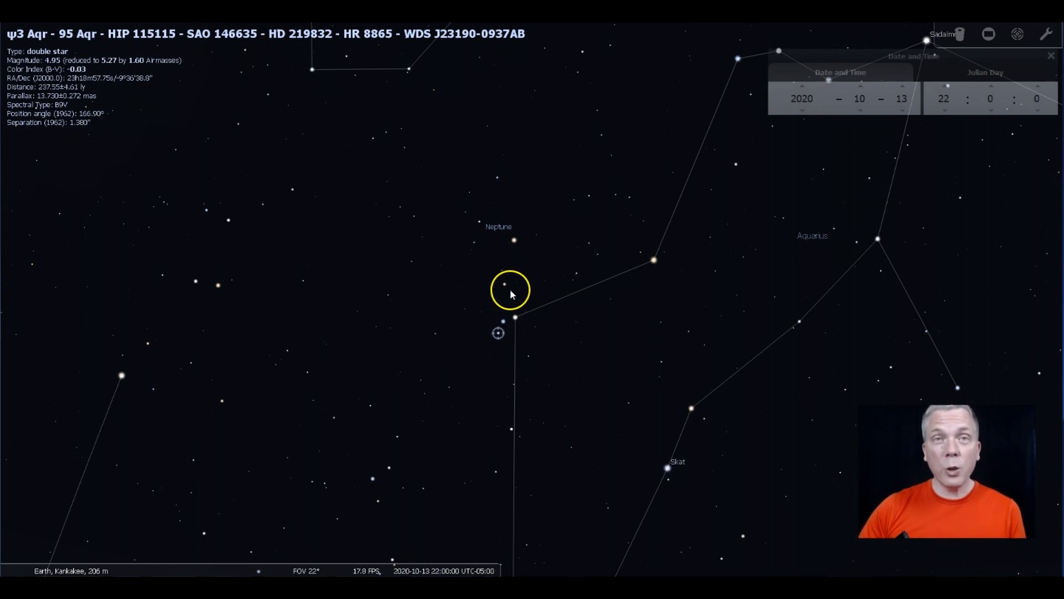
scroll(511, 358, down, 1)
scroll(510, 358, down, 3)
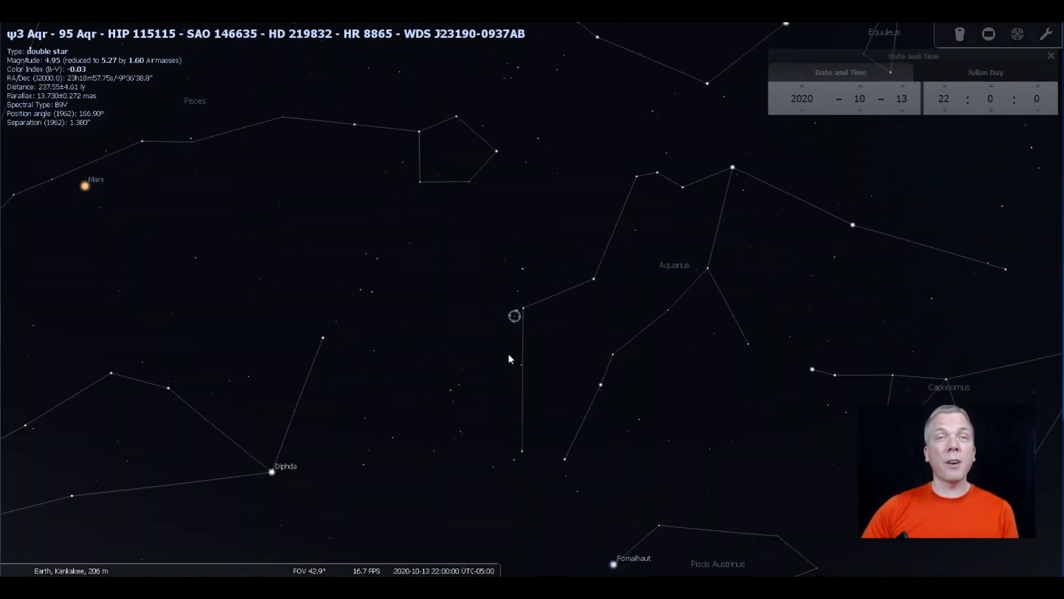
scroll(511, 357, down, 3)
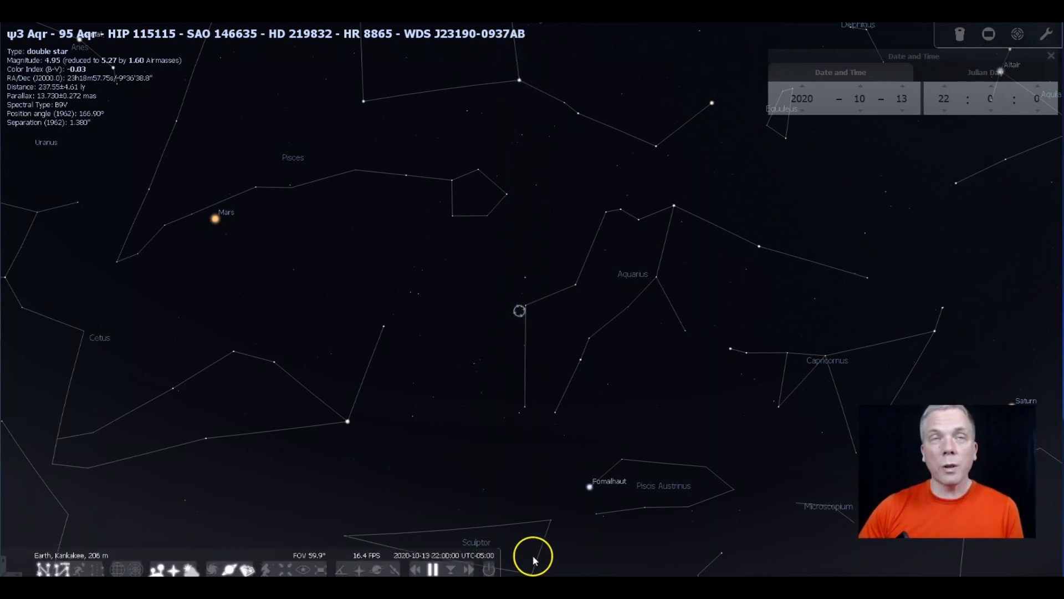
Pan the sky to recentre the 11° field on Neptune and the ψ Aquarii stars.
drag(525, 483, 526, 411)
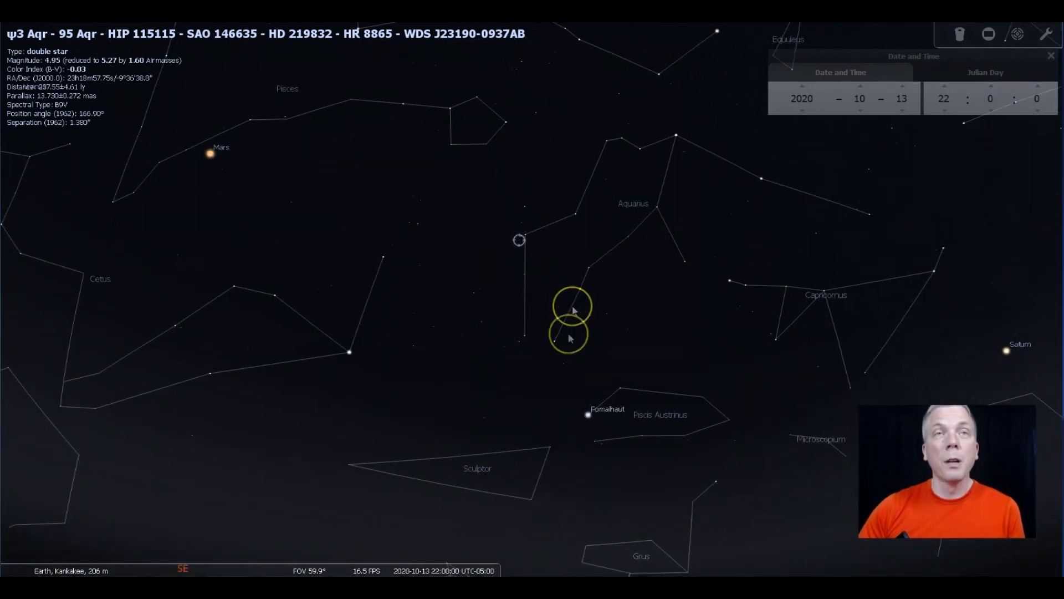
drag(571, 275, 539, 368)
scroll(516, 341, up, 5)
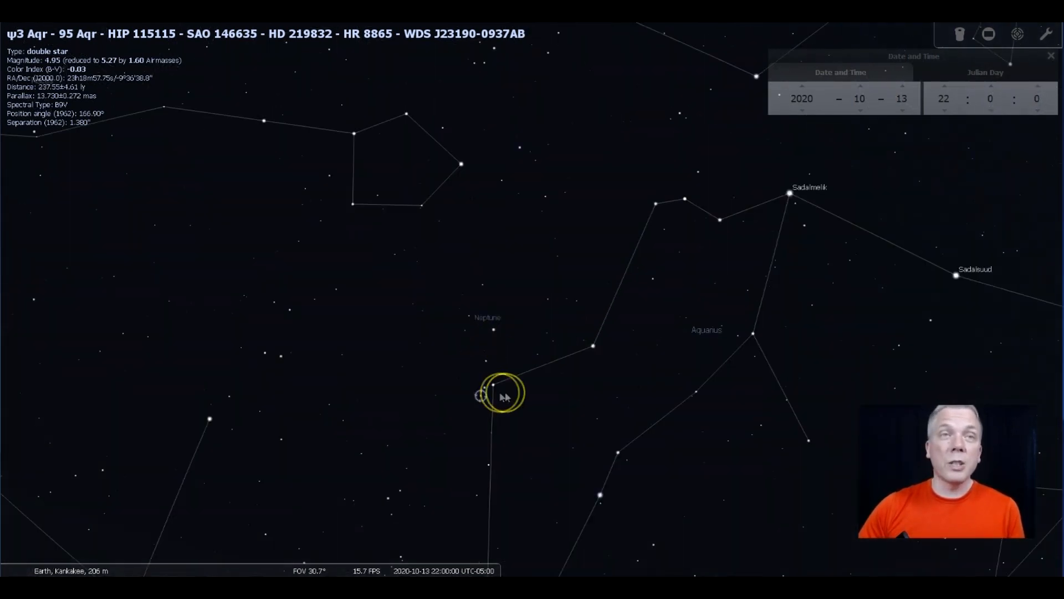
drag(496, 400, 563, 374)
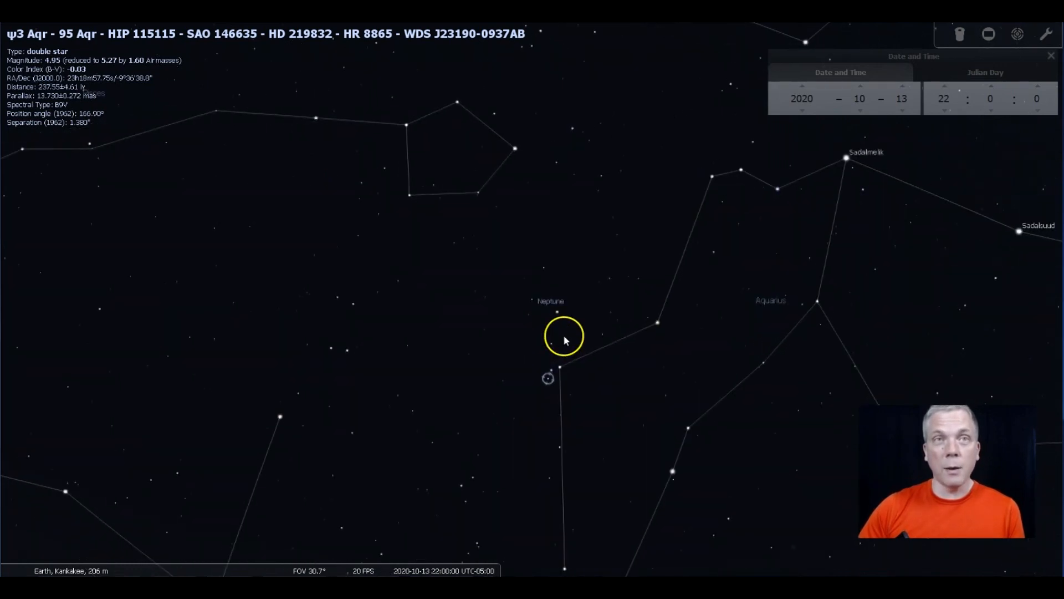
scroll(548, 375, up, 5)
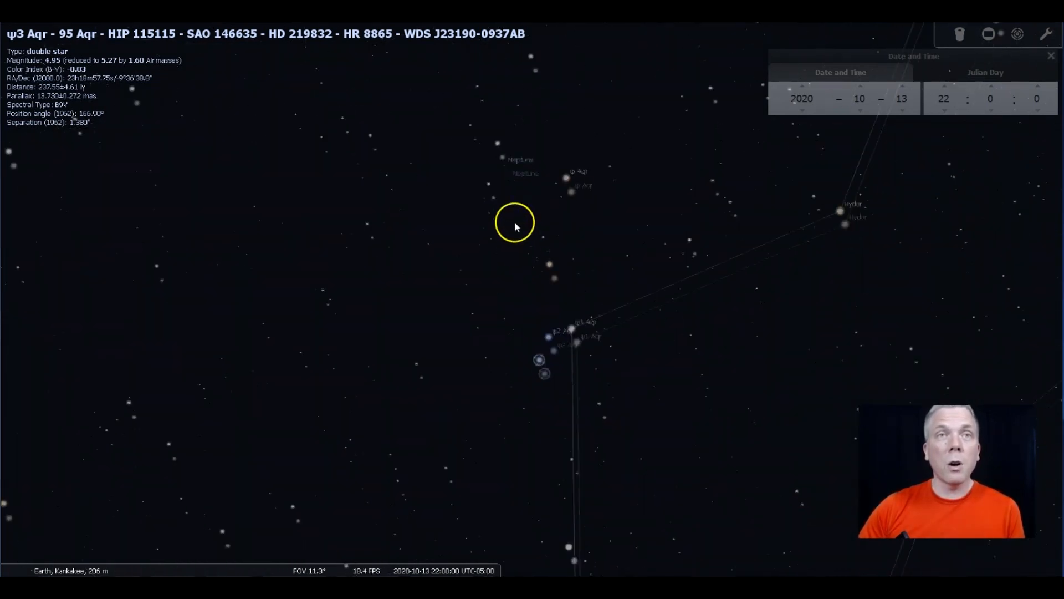
Identify φ Aquarii next to Neptune, centre them in view and show a binocular field circle.
drag(517, 250, 573, 173)
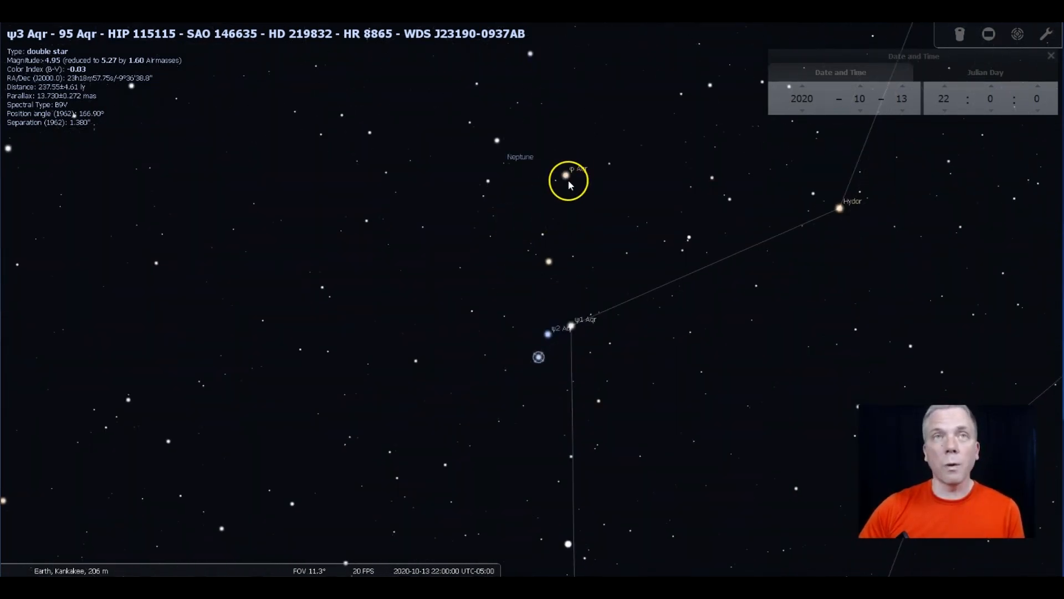
click(568, 175)
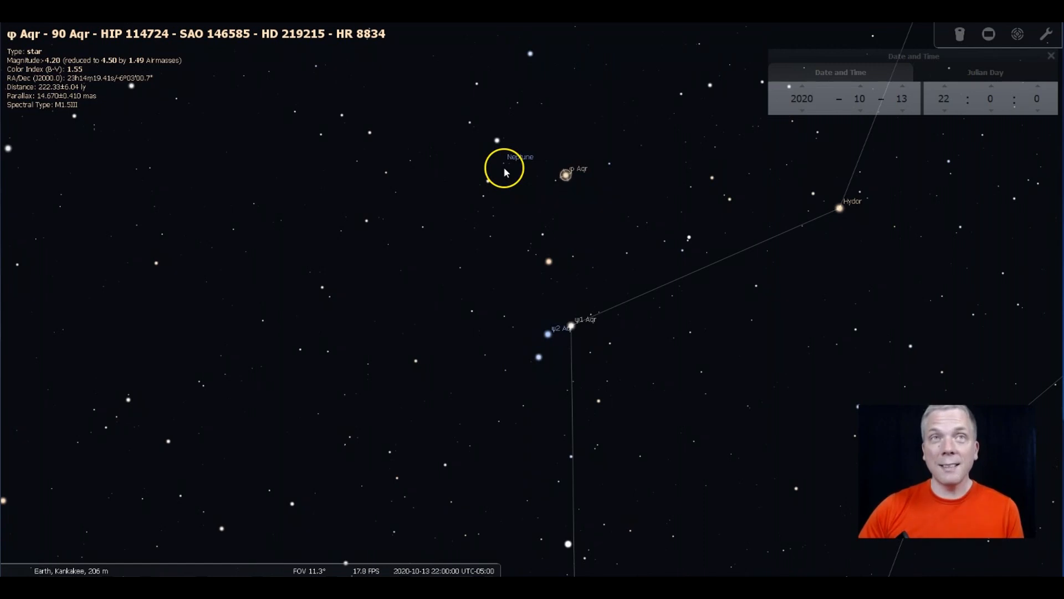
drag(519, 191, 587, 242)
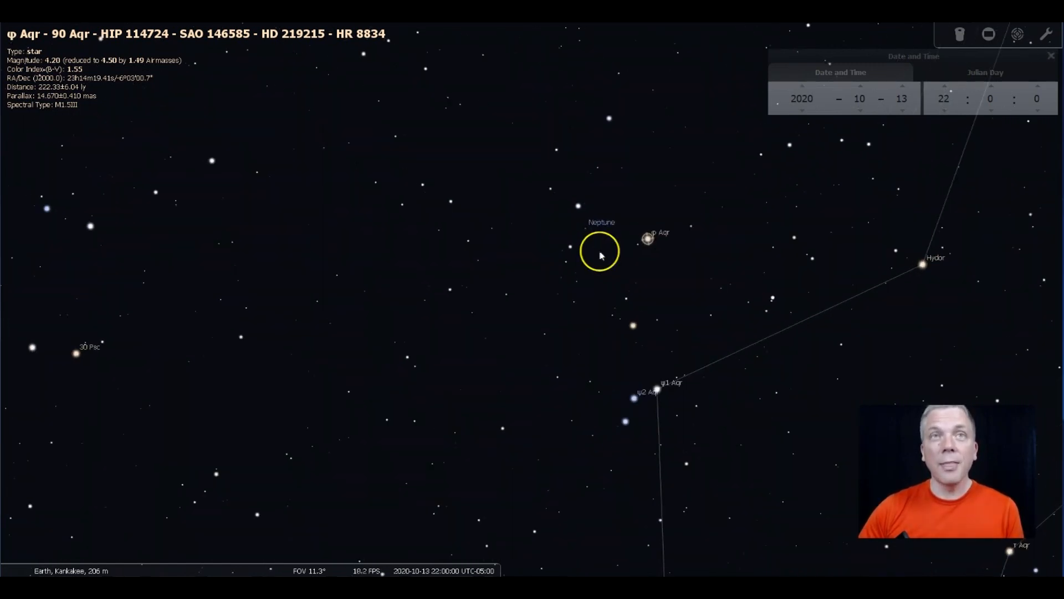
drag(601, 253, 580, 263)
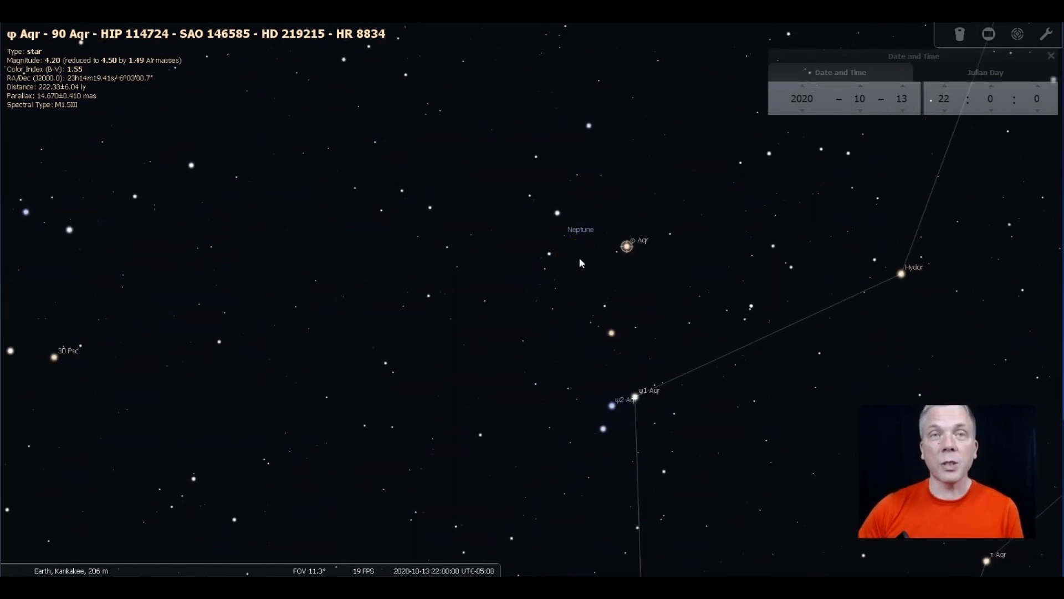
drag(580, 263, 490, 235)
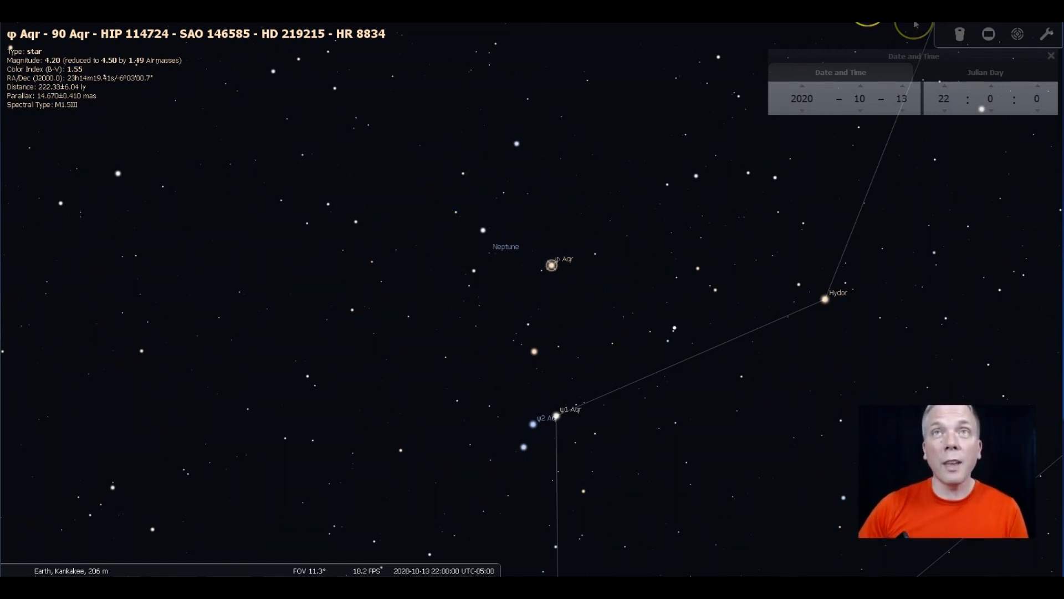
click(960, 34)
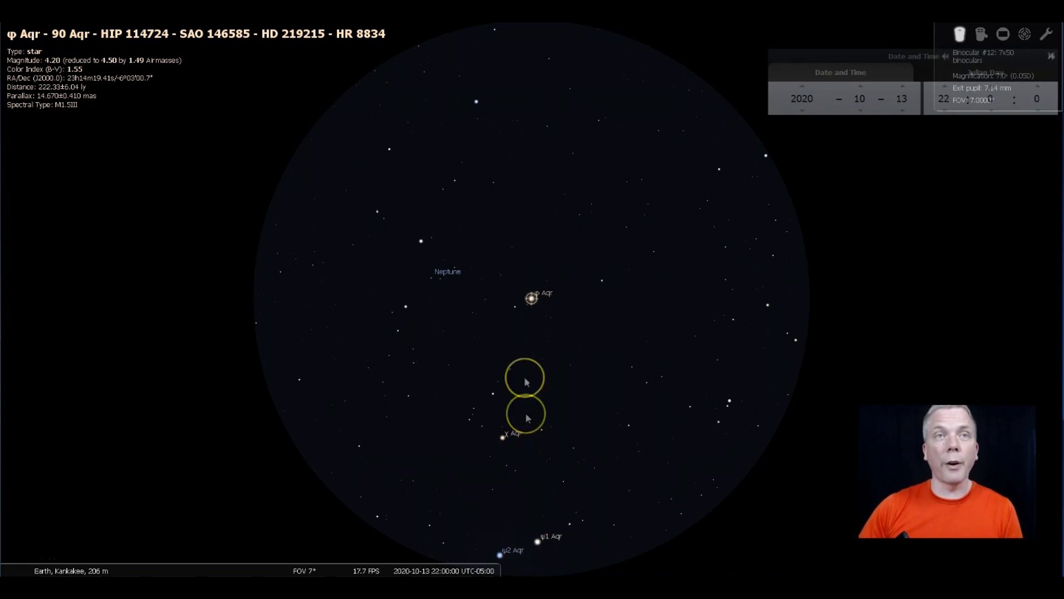
Star-hop the binocular view through φ, χ, ψ1, ψ2 and ψ3 Aquarii, centring on each.
click(512, 363)
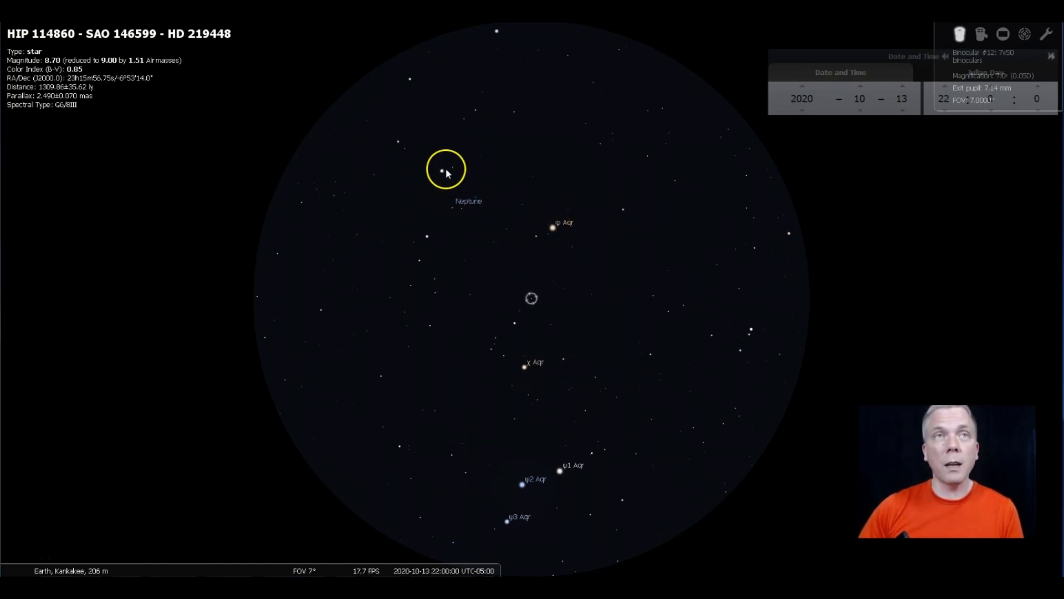
click(552, 227)
key(space)
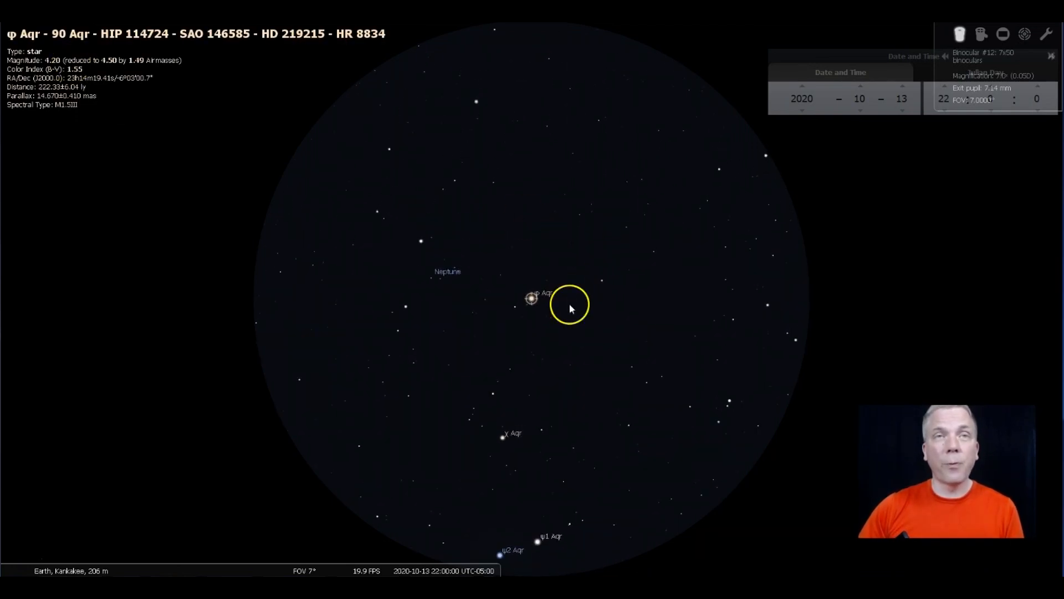
click(505, 434)
key(space)
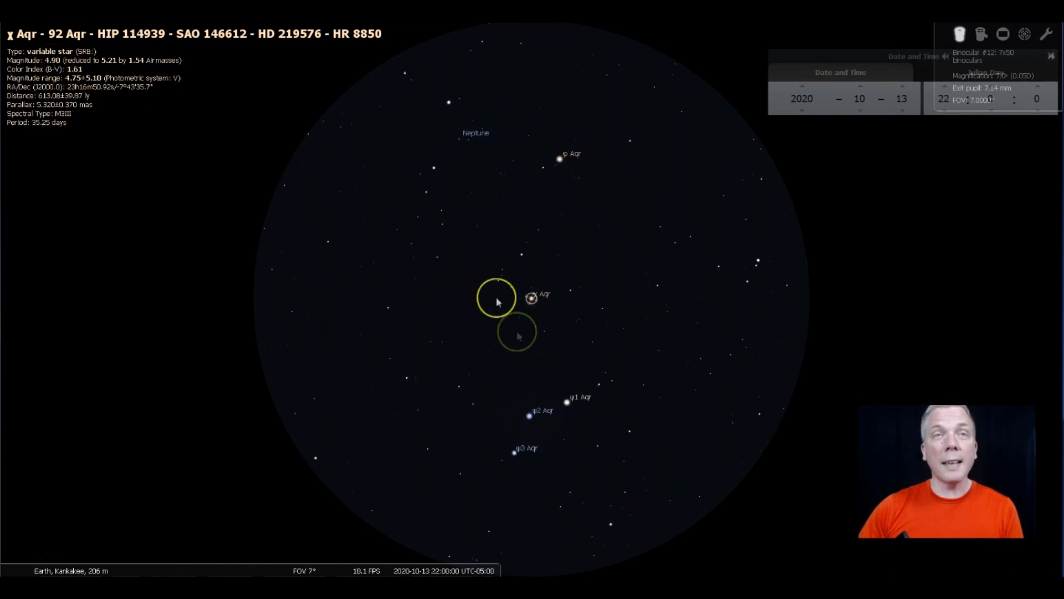
click(572, 400)
key(space)
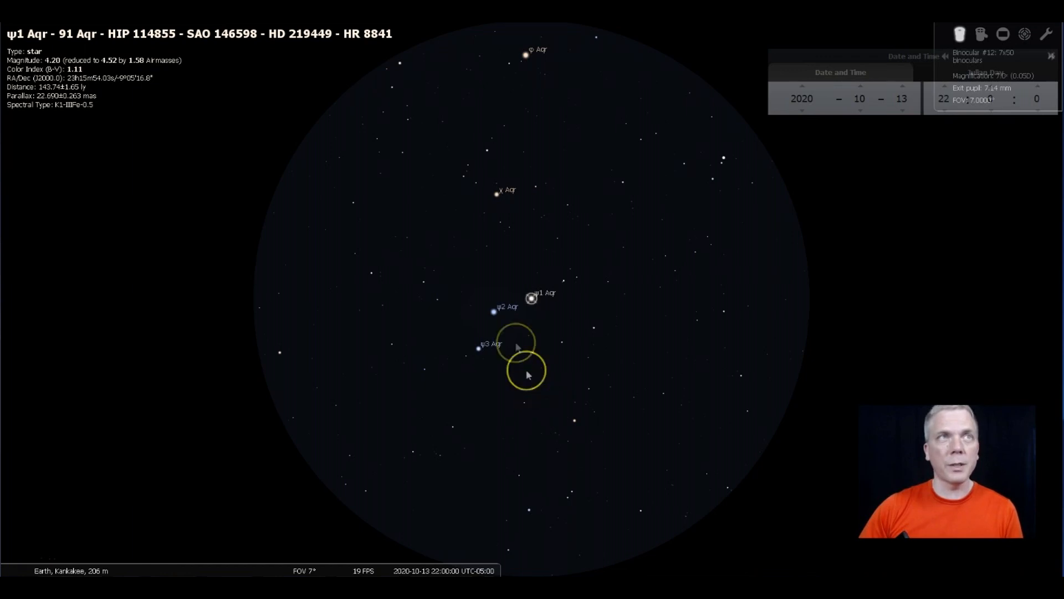
click(495, 310)
key(space)
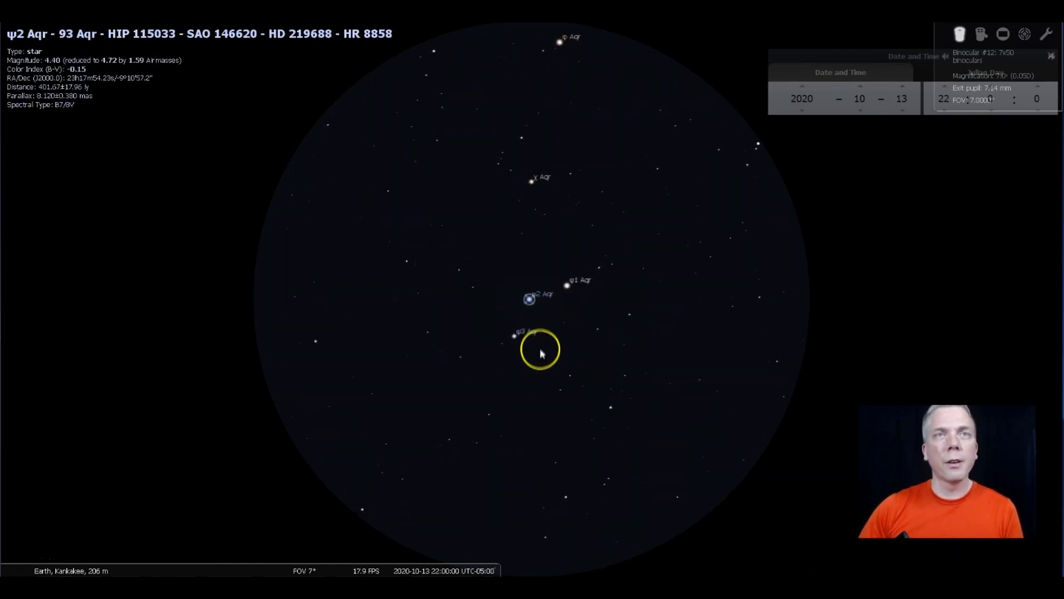
click(516, 336)
key(space)
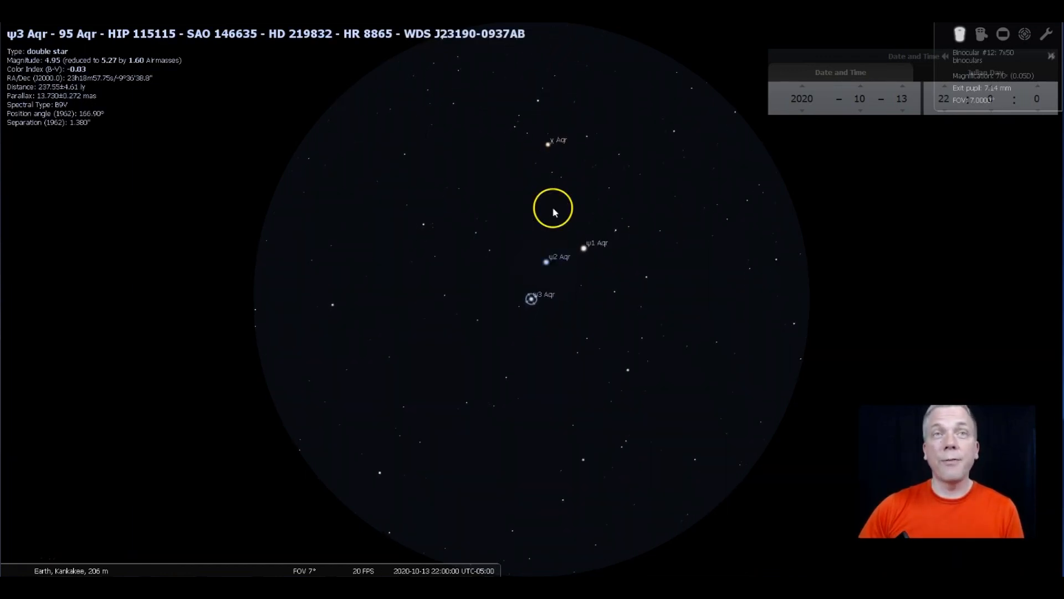
Hop via HIP 115125, χ Aqr, φ Aqr, 96 Aqr and HIP 115257, then select Neptune's details.
click(540, 400)
key(space)
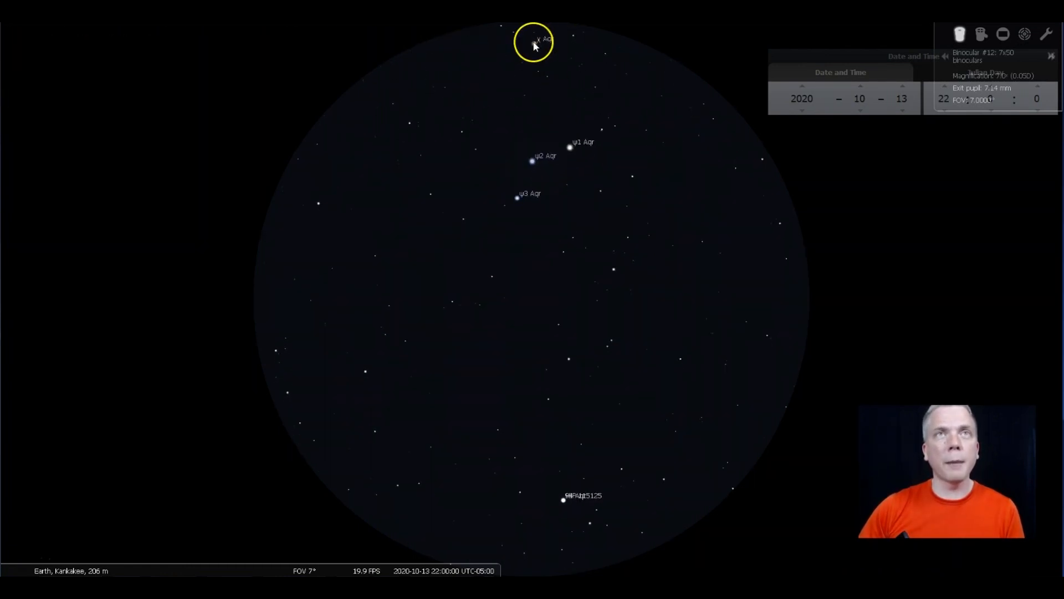
click(549, 41)
key(space)
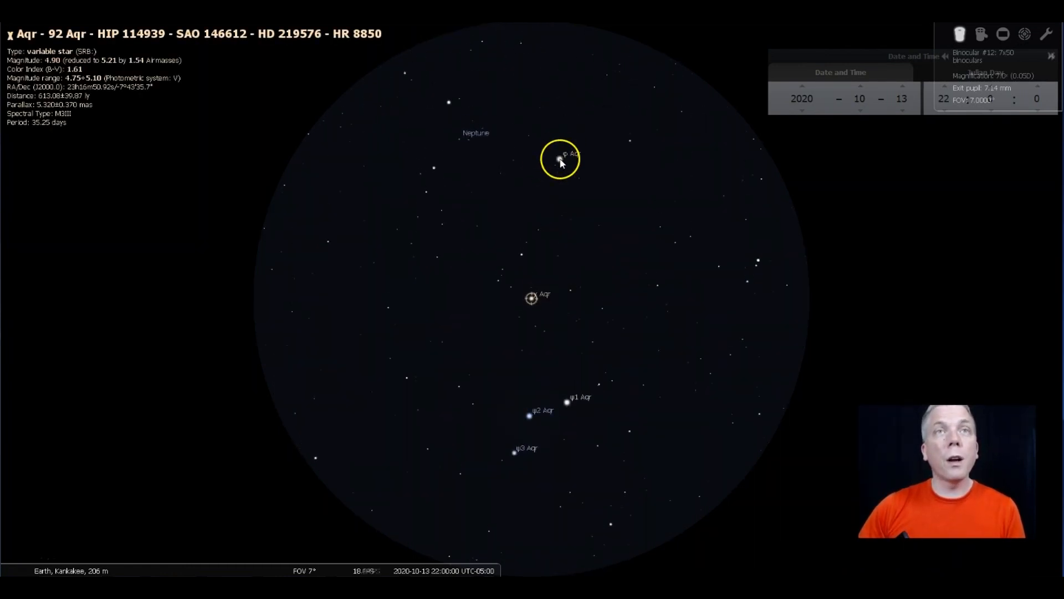
click(559, 155)
key(space)
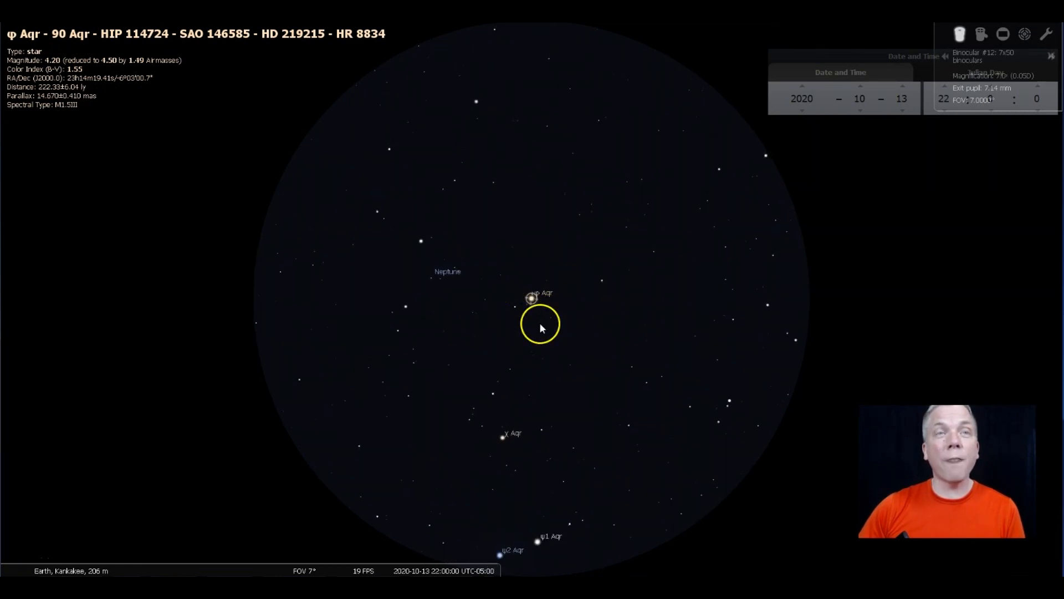
click(426, 243)
key(space)
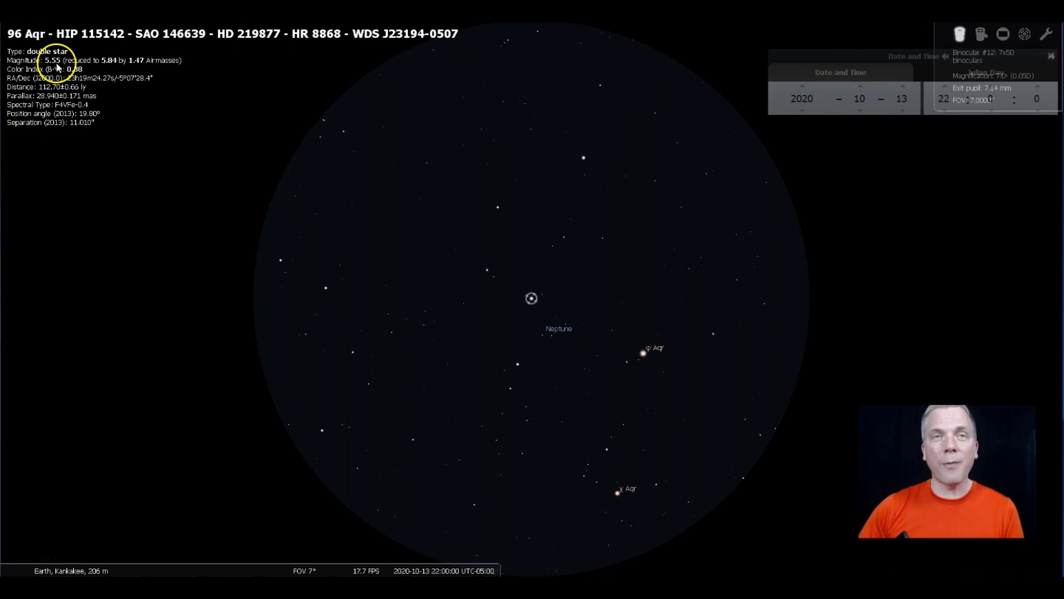
click(520, 364)
key(space)
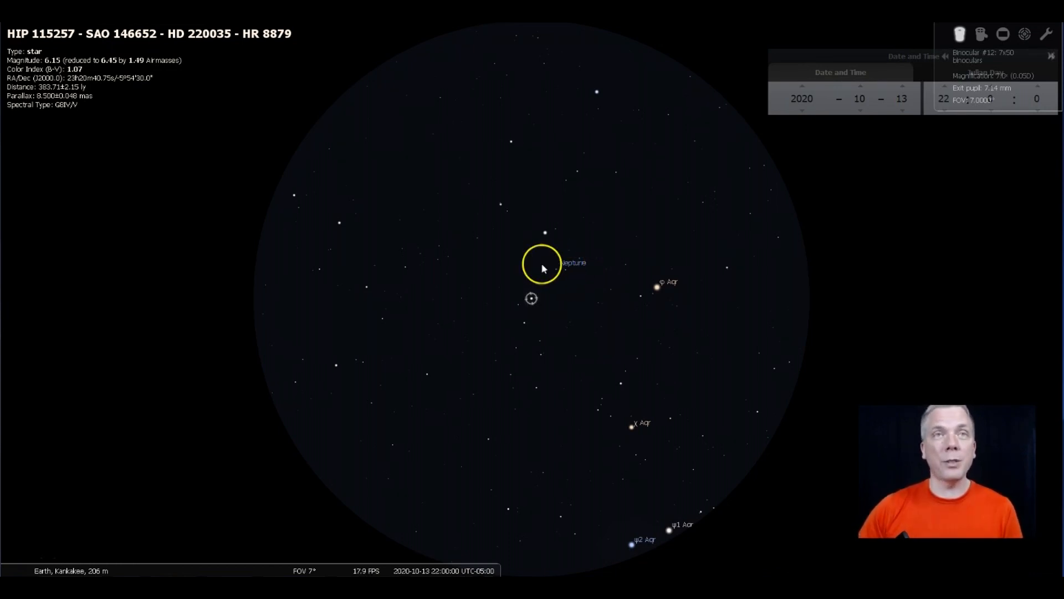
click(552, 271)
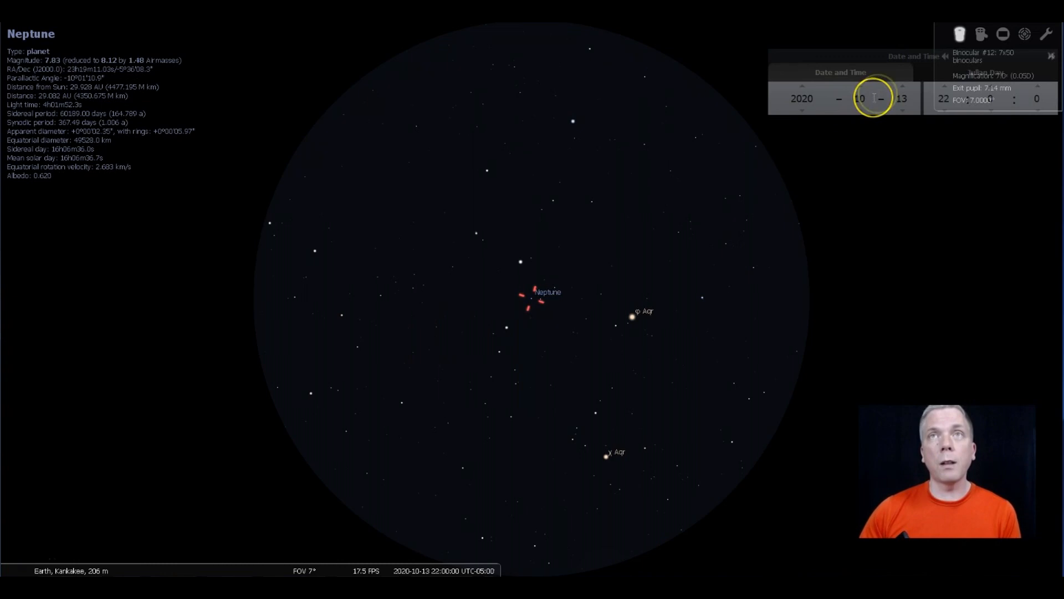
scroll(904, 85, up, 3)
scroll(905, 85, up, 3)
scroll(904, 86, up, 3)
scroll(904, 85, up, 4)
scroll(904, 85, up, 3)
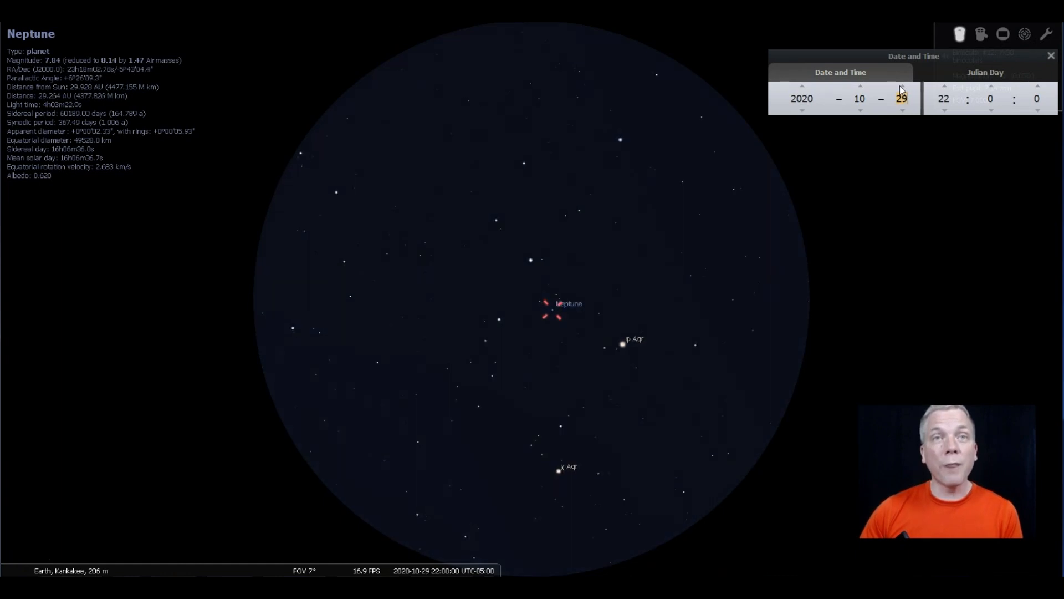
scroll(901, 87, up, 4)
scroll(902, 87, up, 3)
scroll(901, 87, up, 3)
scroll(902, 87, up, 3)
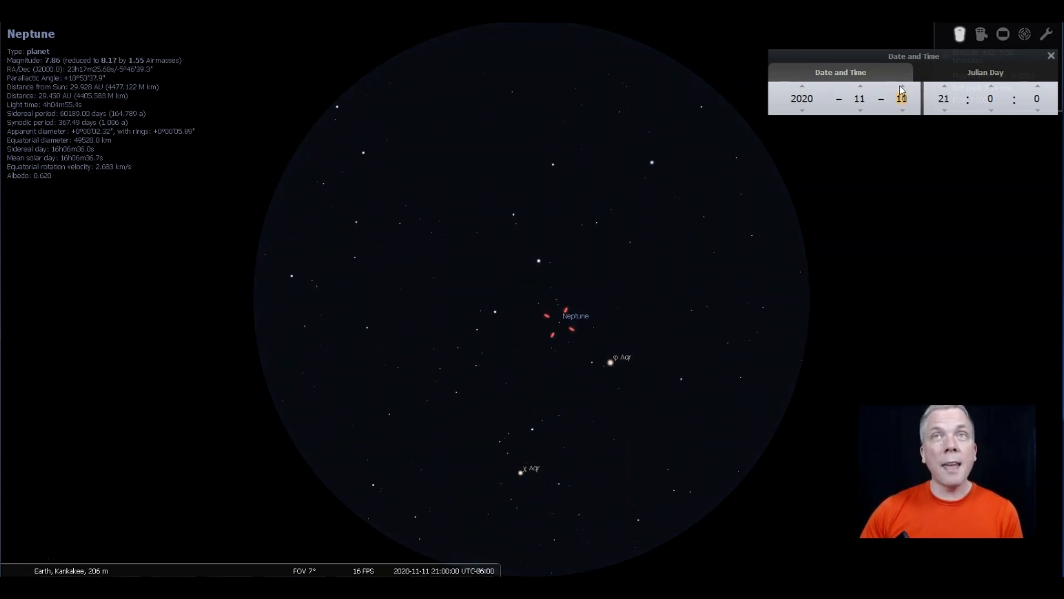
scroll(901, 87, up, 3)
scroll(902, 87, up, 3)
scroll(902, 86, up, 3)
scroll(902, 86, up, 3)
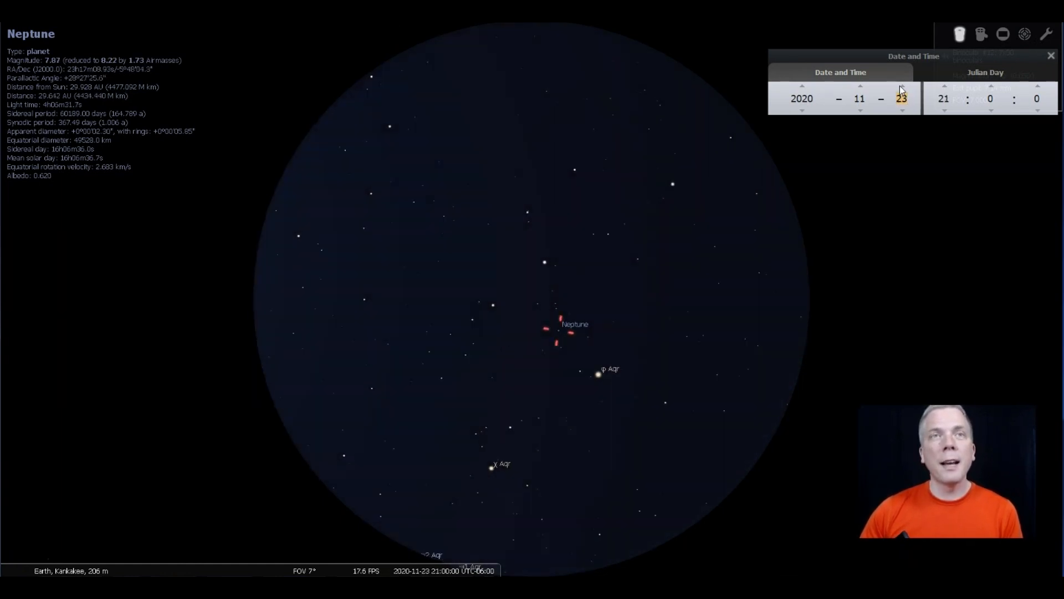
scroll(901, 87, up, 4)
scroll(902, 86, up, 3)
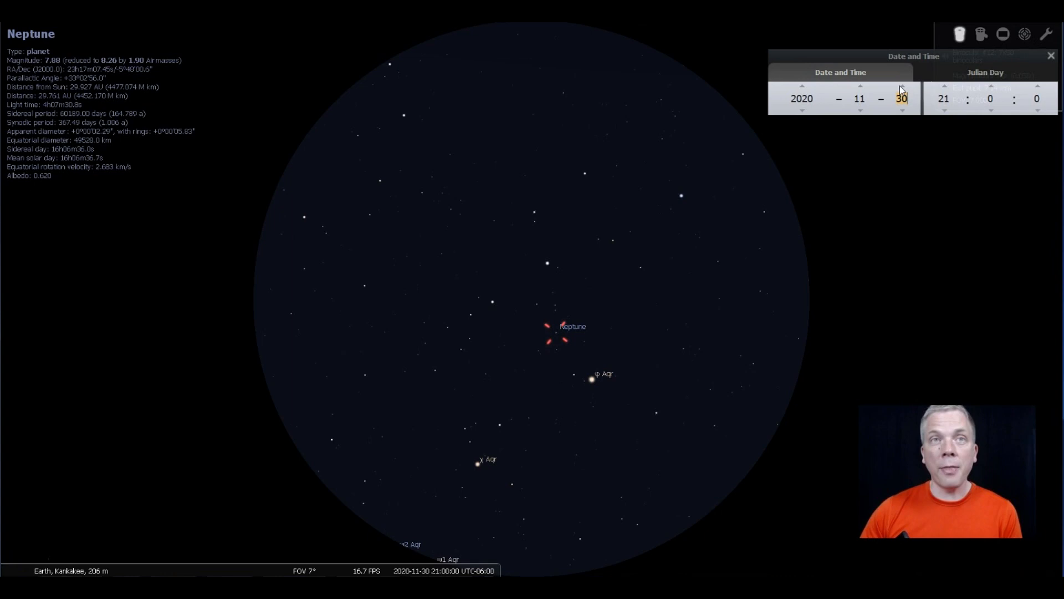
scroll(901, 86, up, 2)
scroll(900, 86, up, 2)
scroll(901, 86, up, 3)
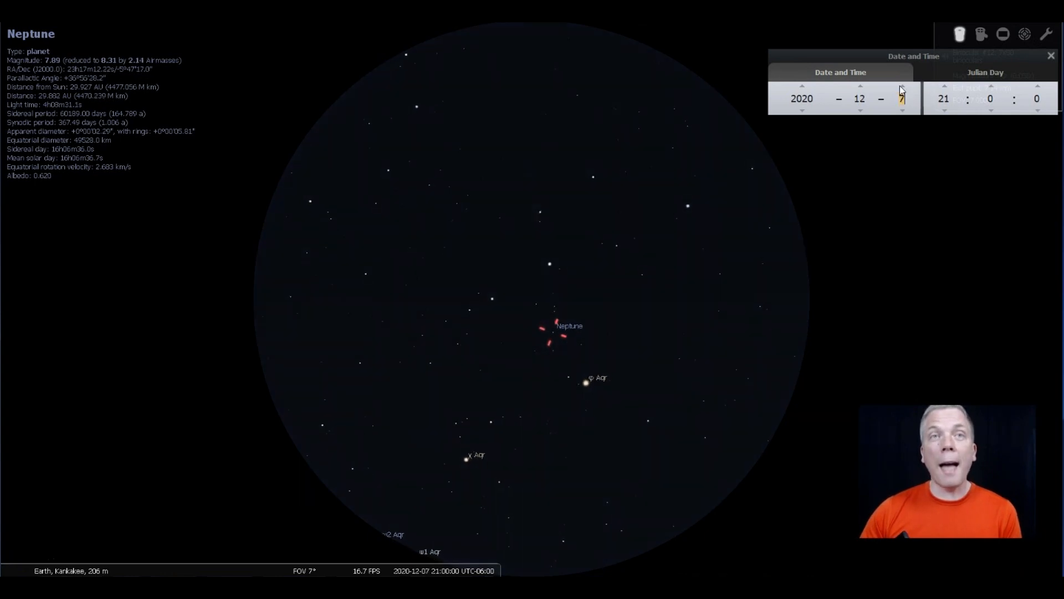
scroll(901, 87, up, 4)
scroll(901, 87, up, 3)
scroll(901, 87, up, 3)
scroll(902, 87, up, 3)
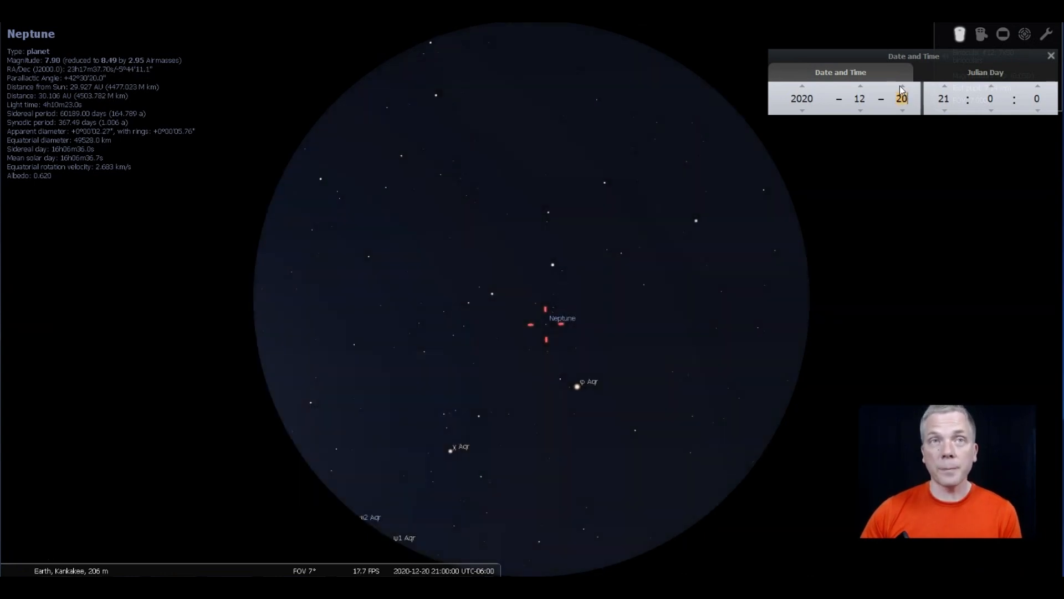
scroll(901, 88, up, 3)
scroll(902, 87, up, 3)
scroll(902, 88, up, 3)
scroll(901, 87, up, 4)
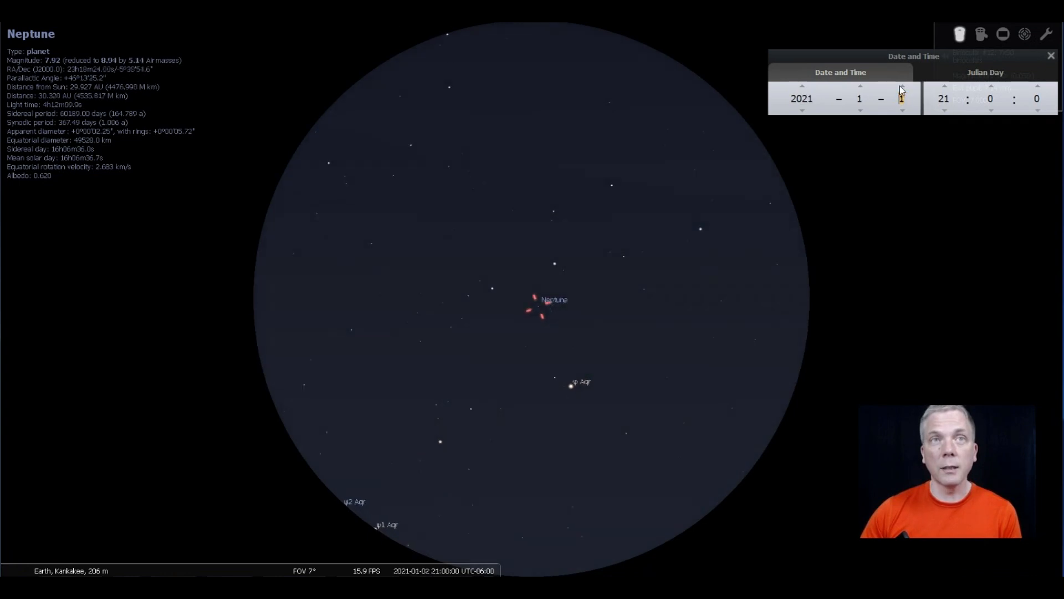
scroll(901, 89, up, 3)
scroll(901, 89, up, 3)
scroll(901, 90, up, 2)
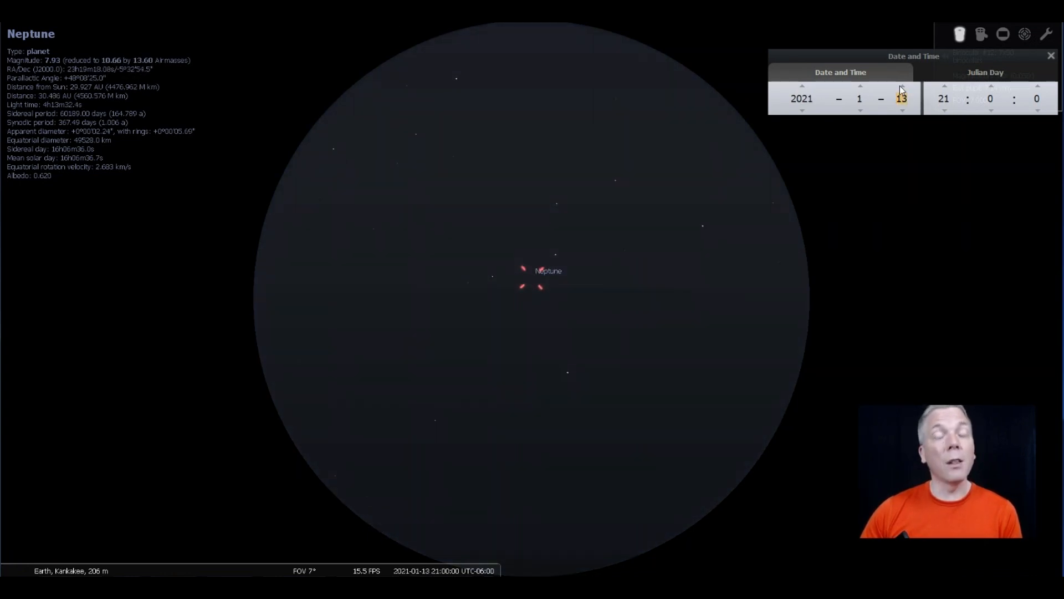
scroll(945, 100, down, 1)
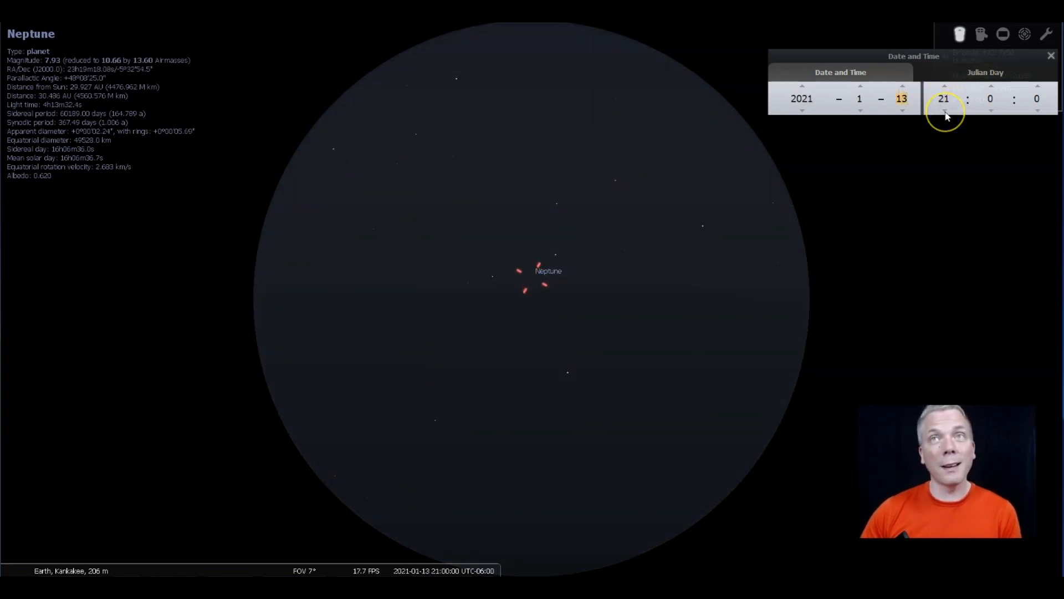
scroll(945, 100, down, 2)
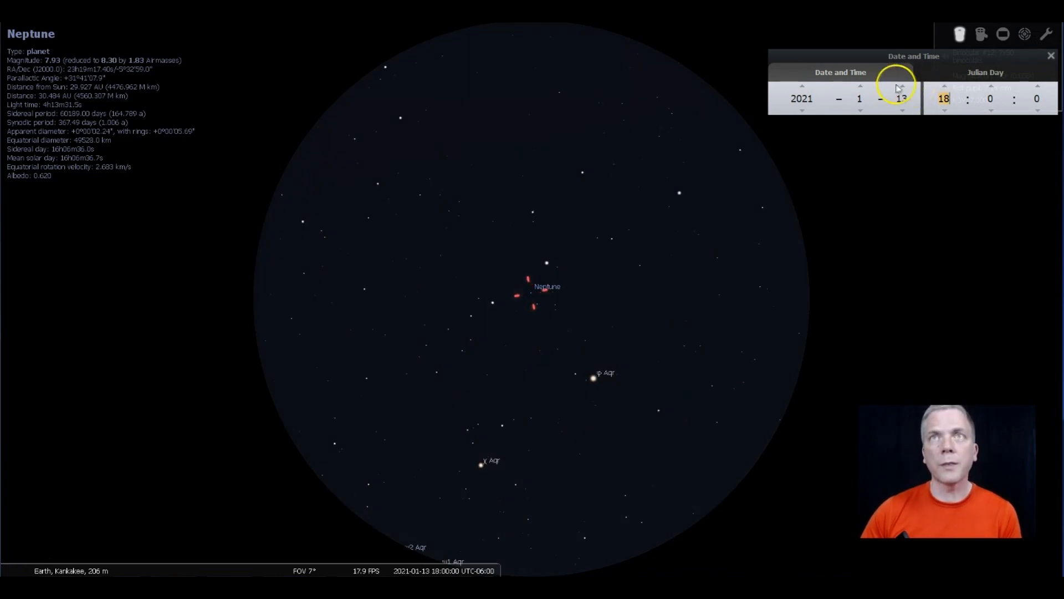
scroll(904, 89, up, 2)
scroll(904, 89, up, 3)
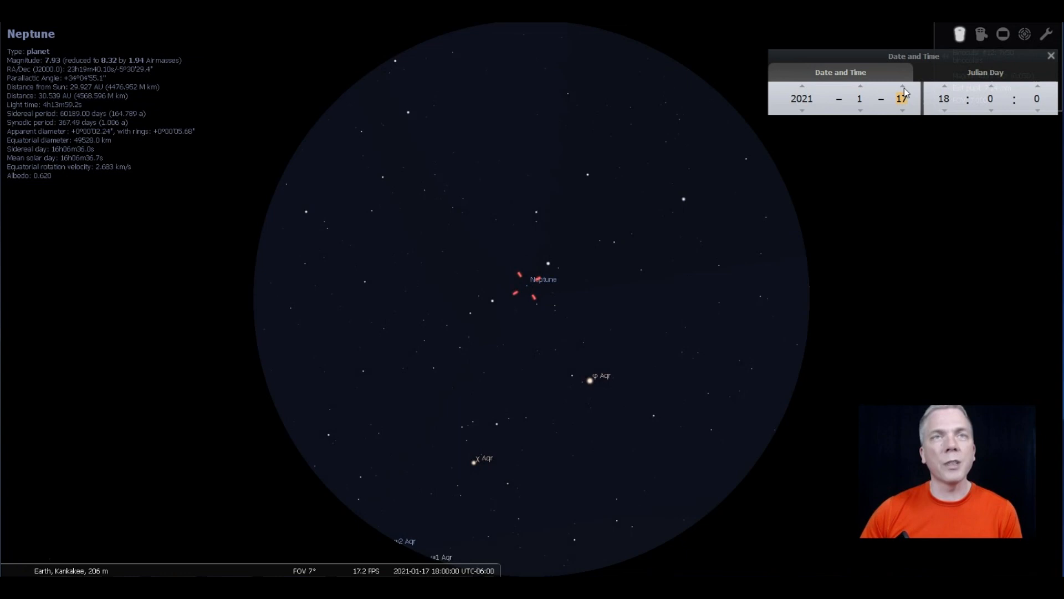
scroll(904, 88, up, 3)
scroll(904, 88, up, 2)
scroll(904, 88, up, 2)
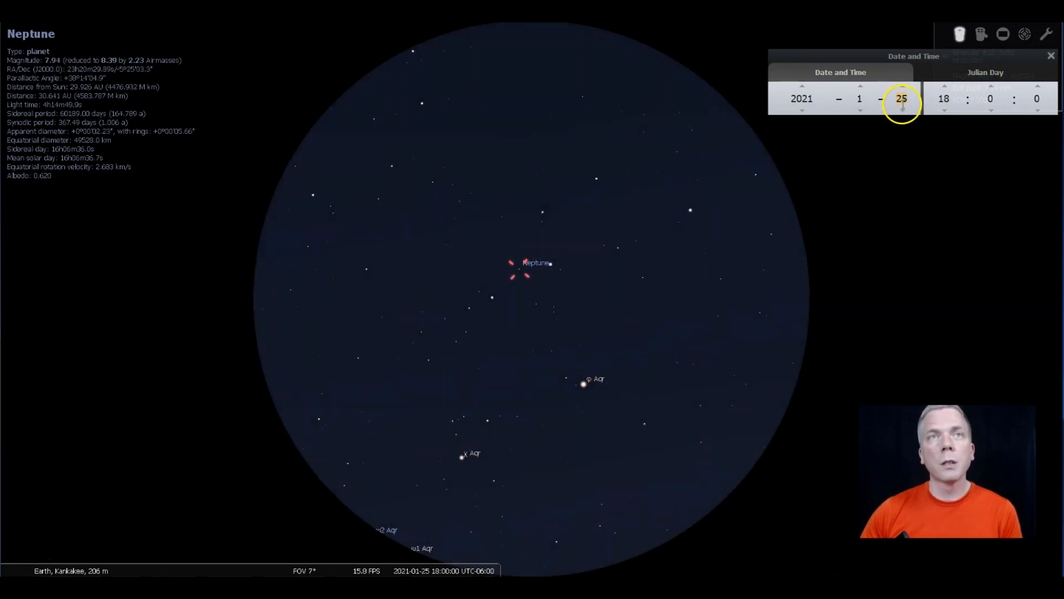
scroll(902, 104, down, 2)
scroll(902, 104, down, 2)
scroll(902, 104, down, 2)
scroll(902, 104, down, 1)
Step the date forward day by day toward 31 January 2021 to follow Neptune.
click(903, 89)
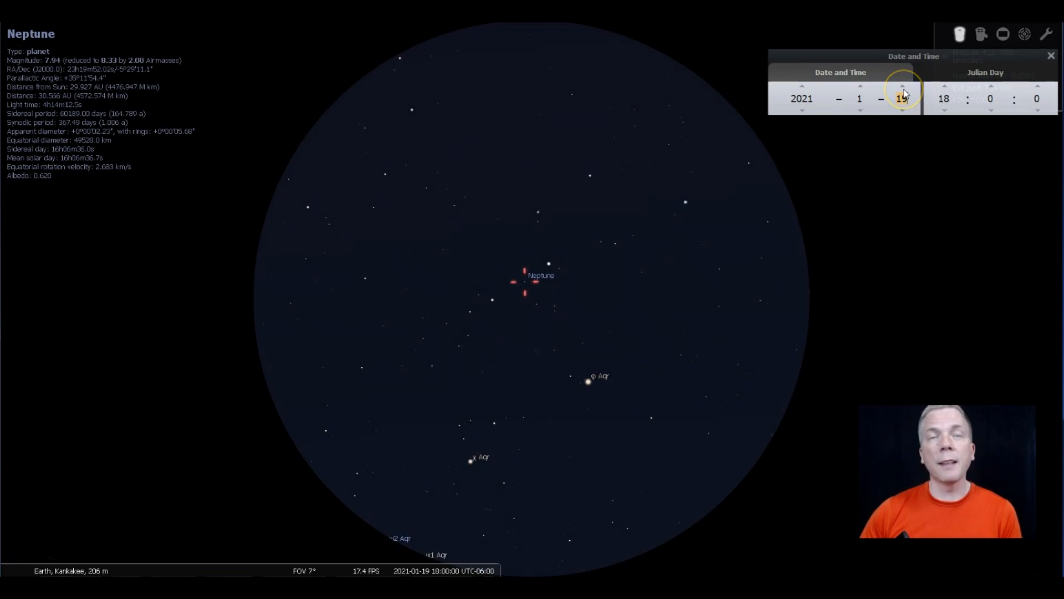
scroll(904, 94, up, 3)
scroll(905, 95, up, 3)
scroll(904, 100, up, 3)
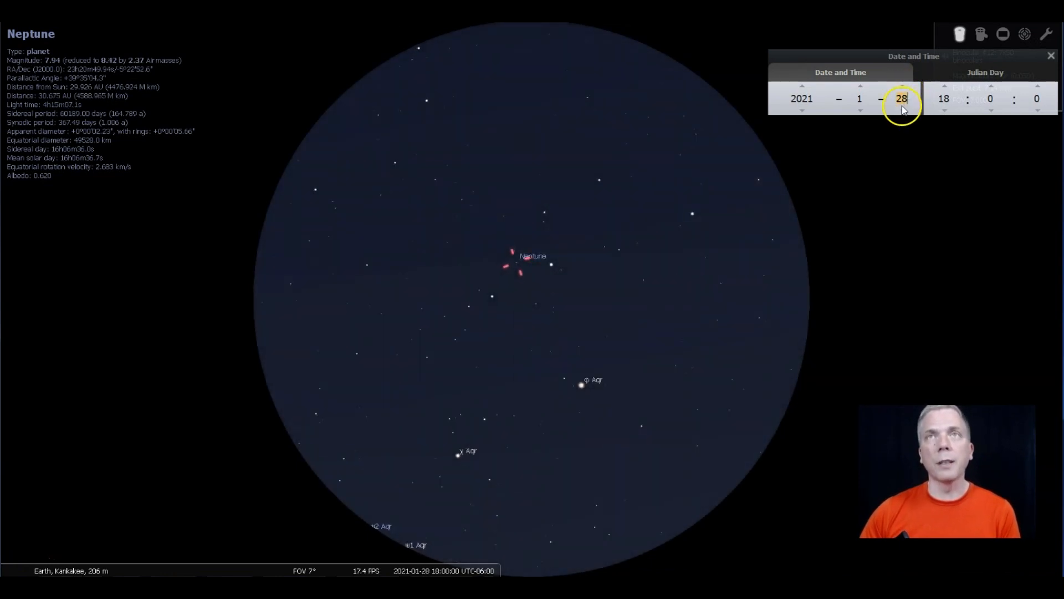
click(903, 88)
click(903, 88)
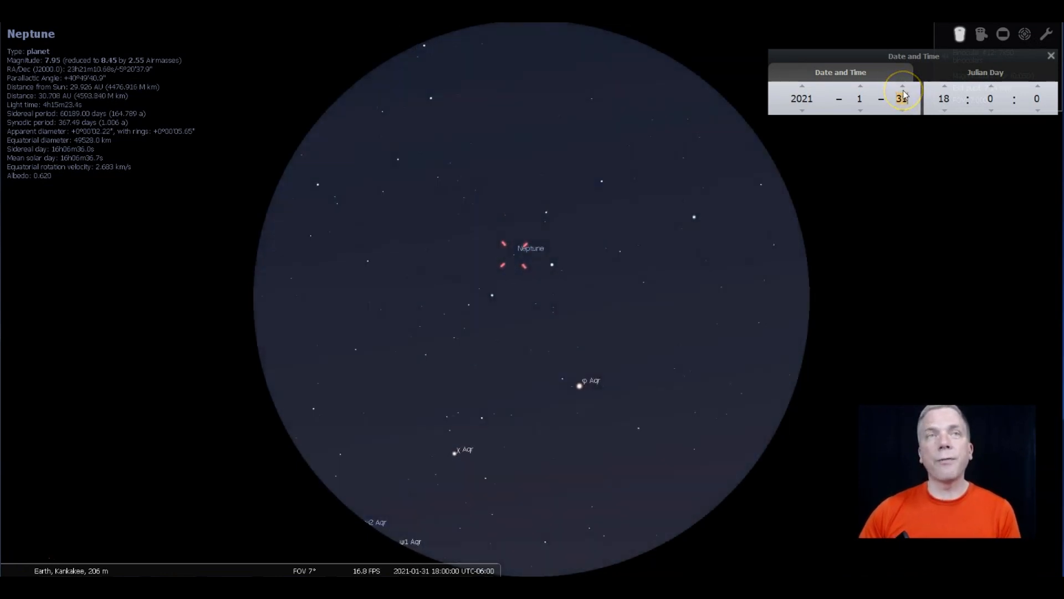
scroll(903, 93, up, 2)
scroll(902, 93, up, 3)
scroll(902, 93, up, 2)
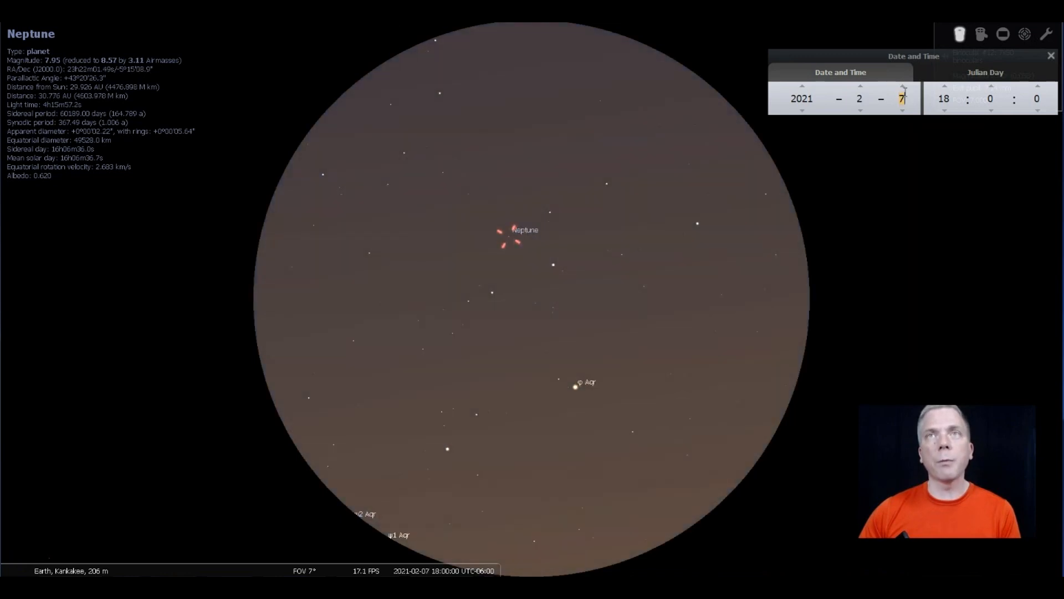
scroll(903, 98, up, 2)
scroll(903, 98, up, 2)
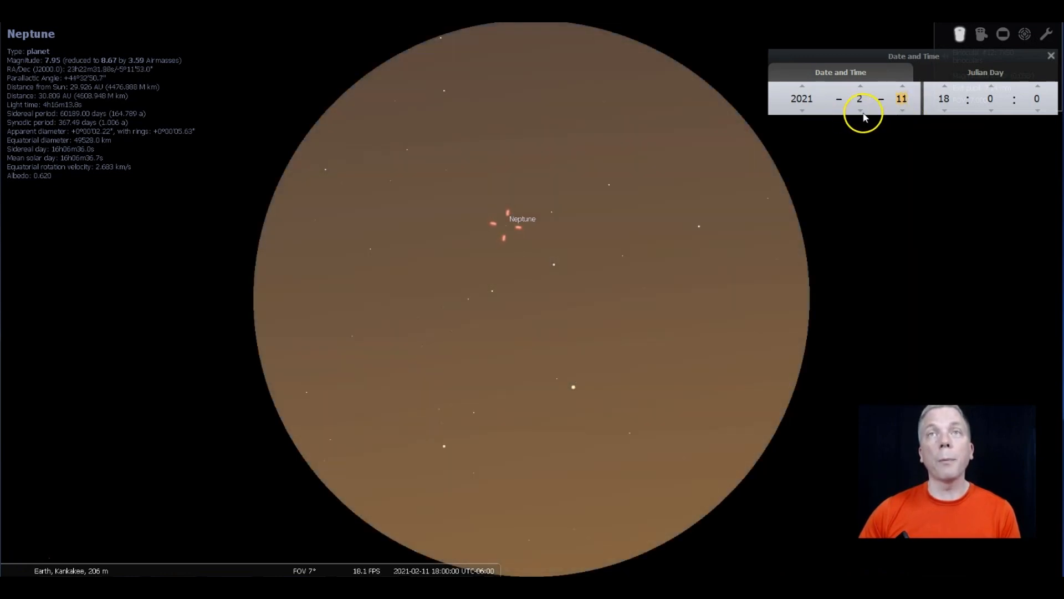
scroll(863, 115, down, 1)
scroll(863, 115, down, 2)
scroll(863, 115, down, 1)
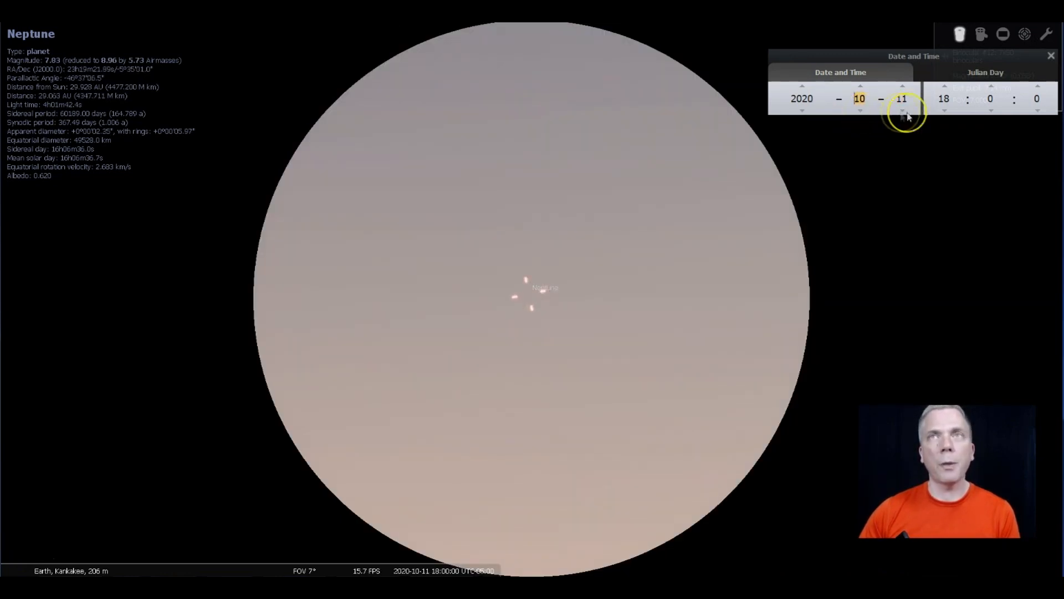
scroll(945, 99, up, 2)
scroll(945, 91, up, 1)
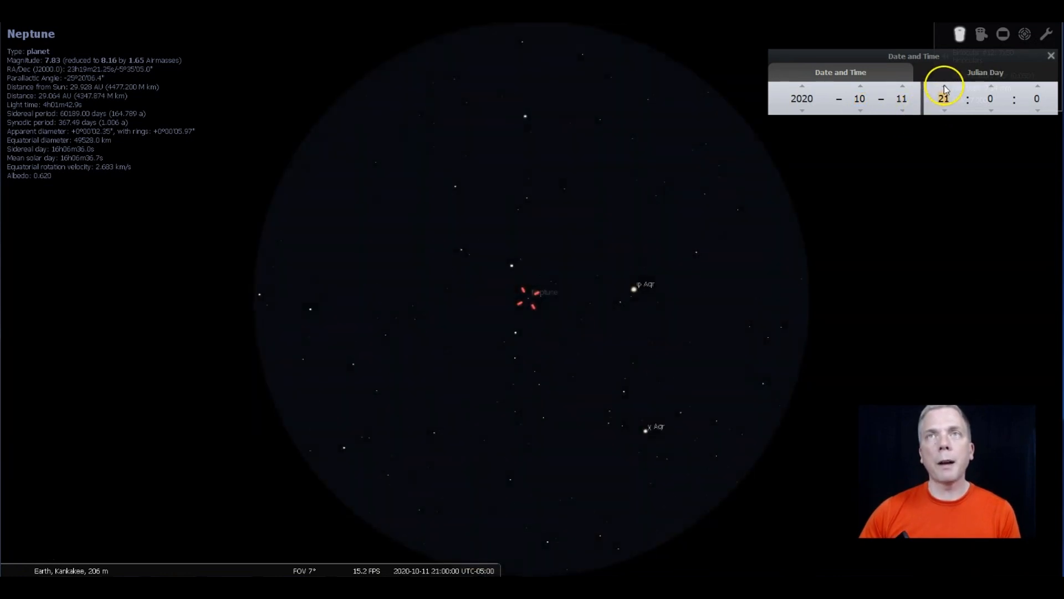
scroll(945, 89, up, 1)
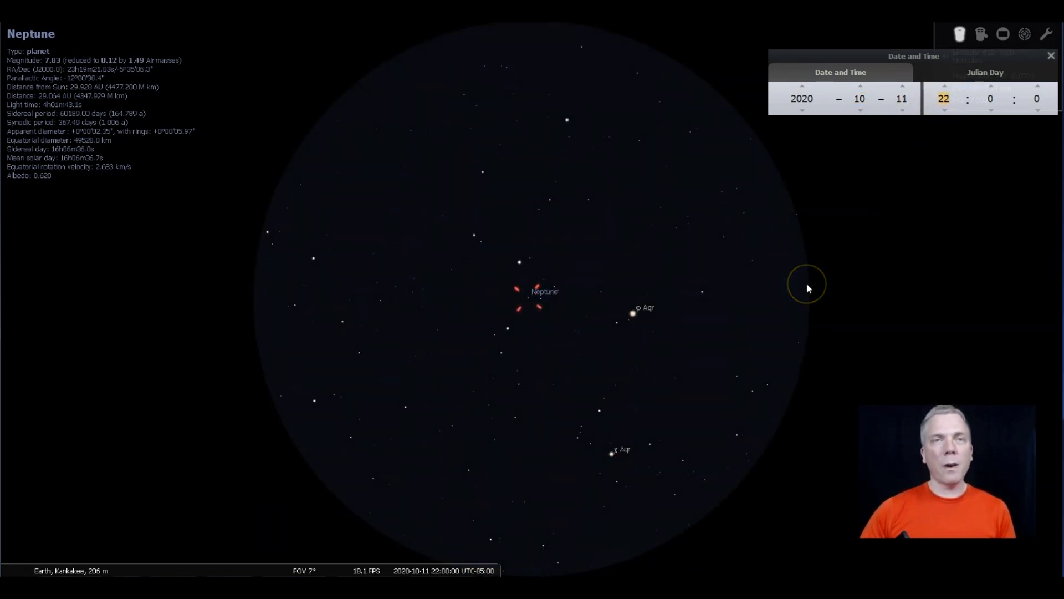